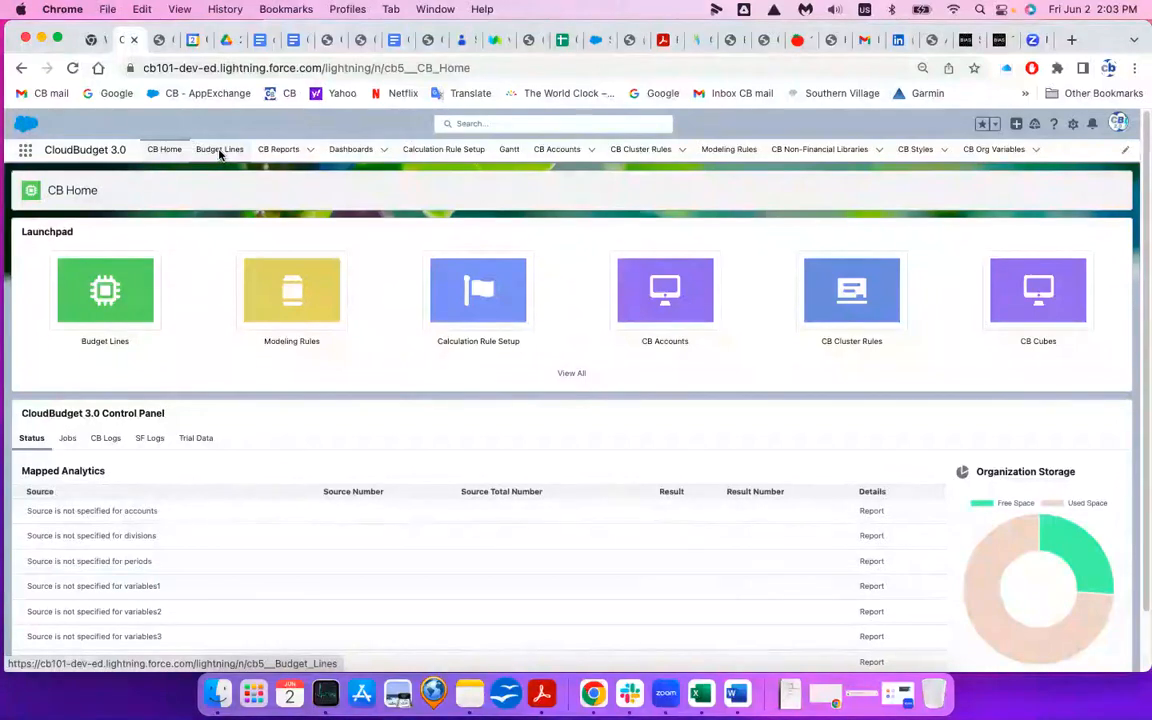
Step: Open the Budget Lines page and look through the 2023 budget details for the 4000:Selling account
click(219, 151)
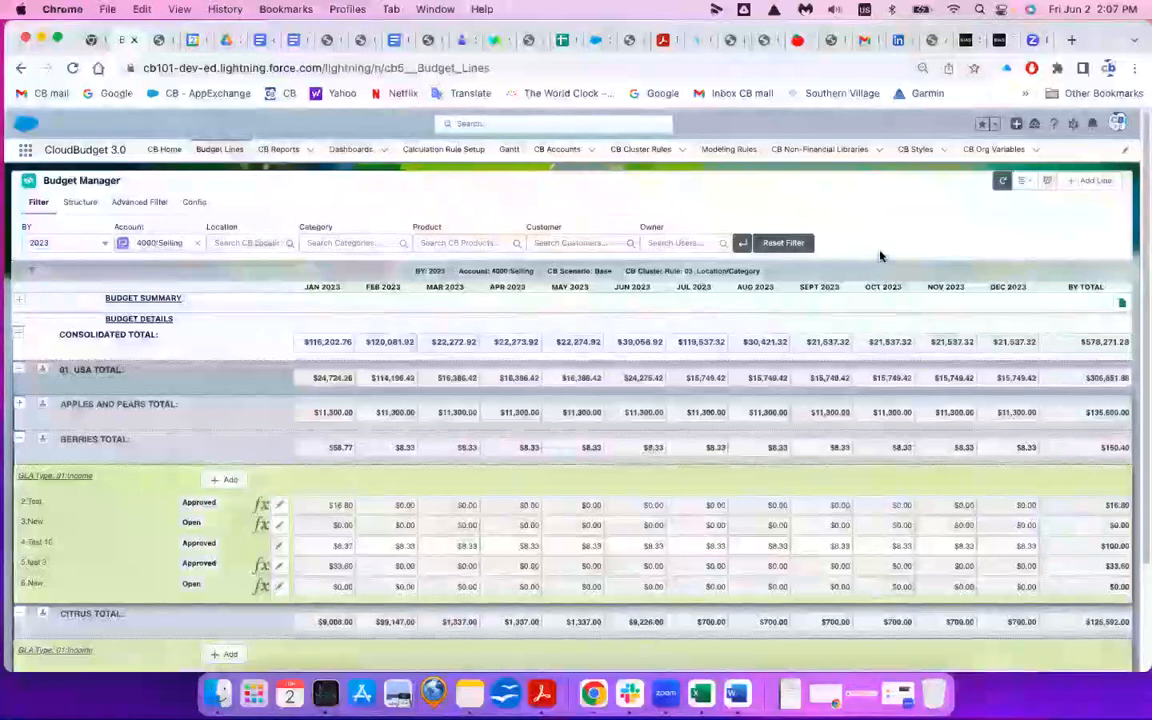
scroll(880, 256, down, 1)
scroll(880, 256, down, 1)
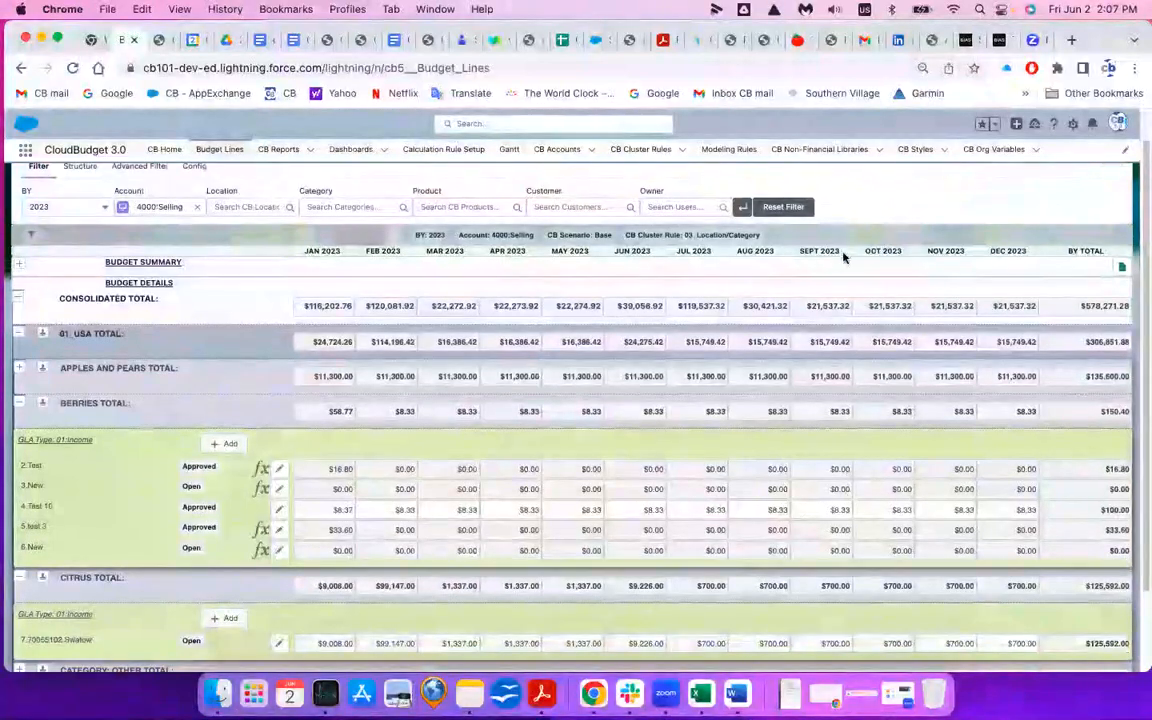
scroll(762, 344, down, 2)
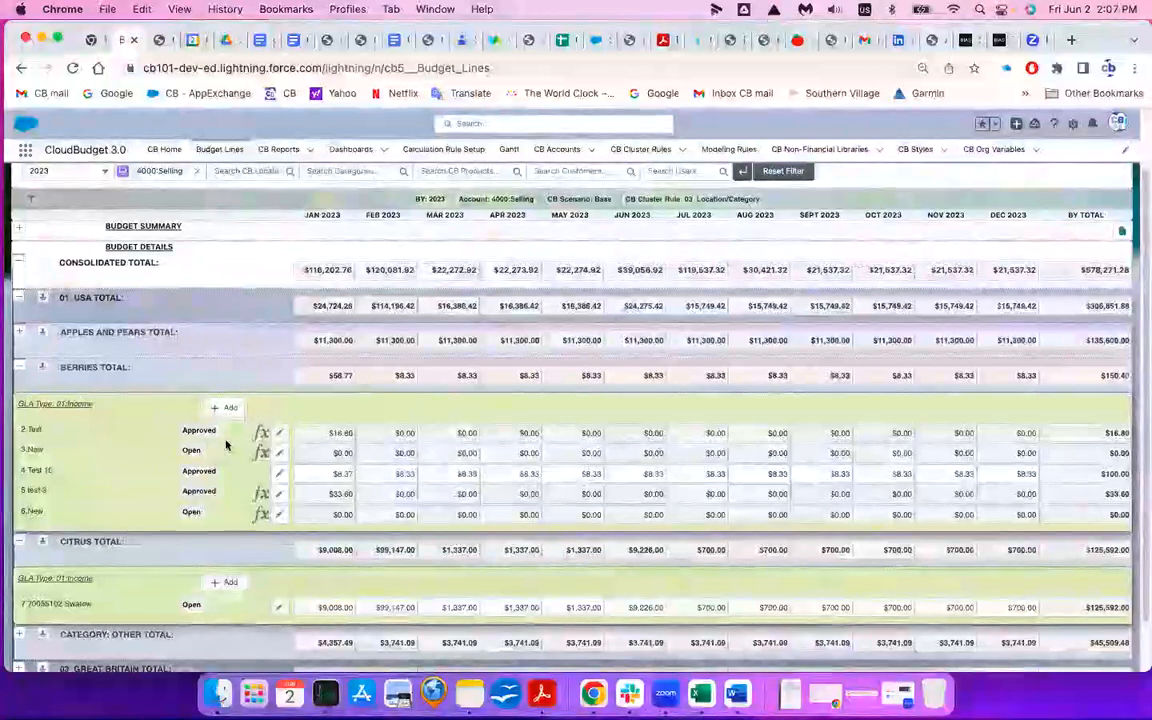
scroll(330, 503, down, 3)
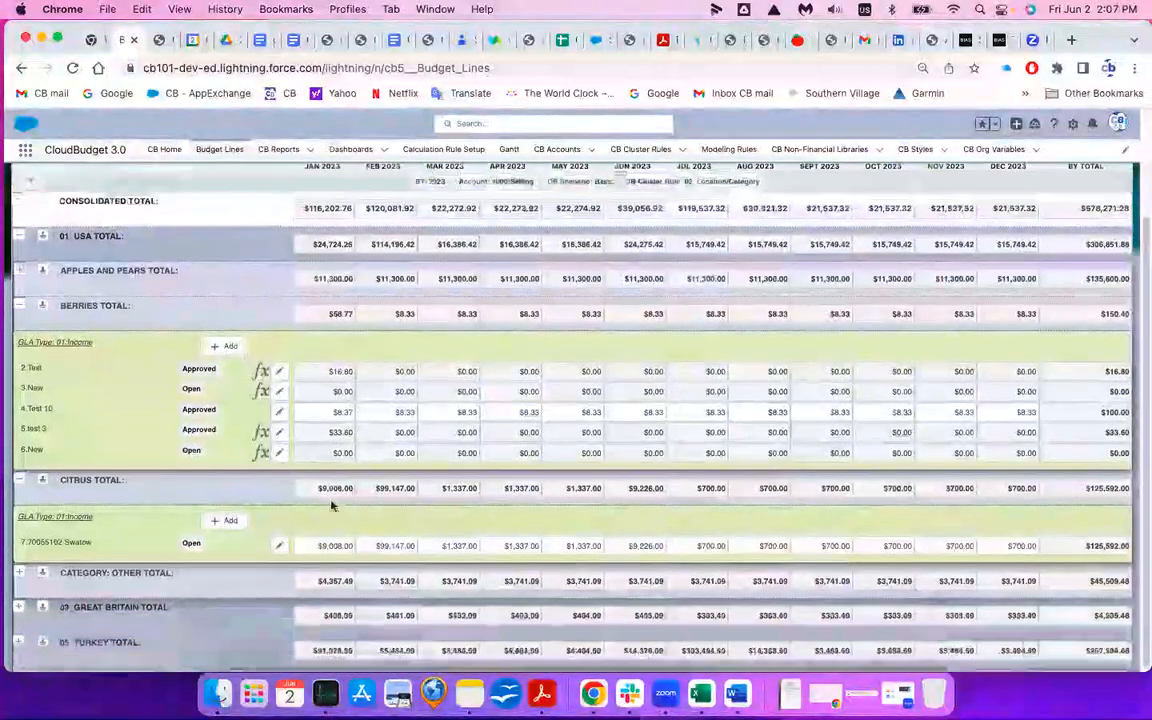
scroll(332, 505, up, 3)
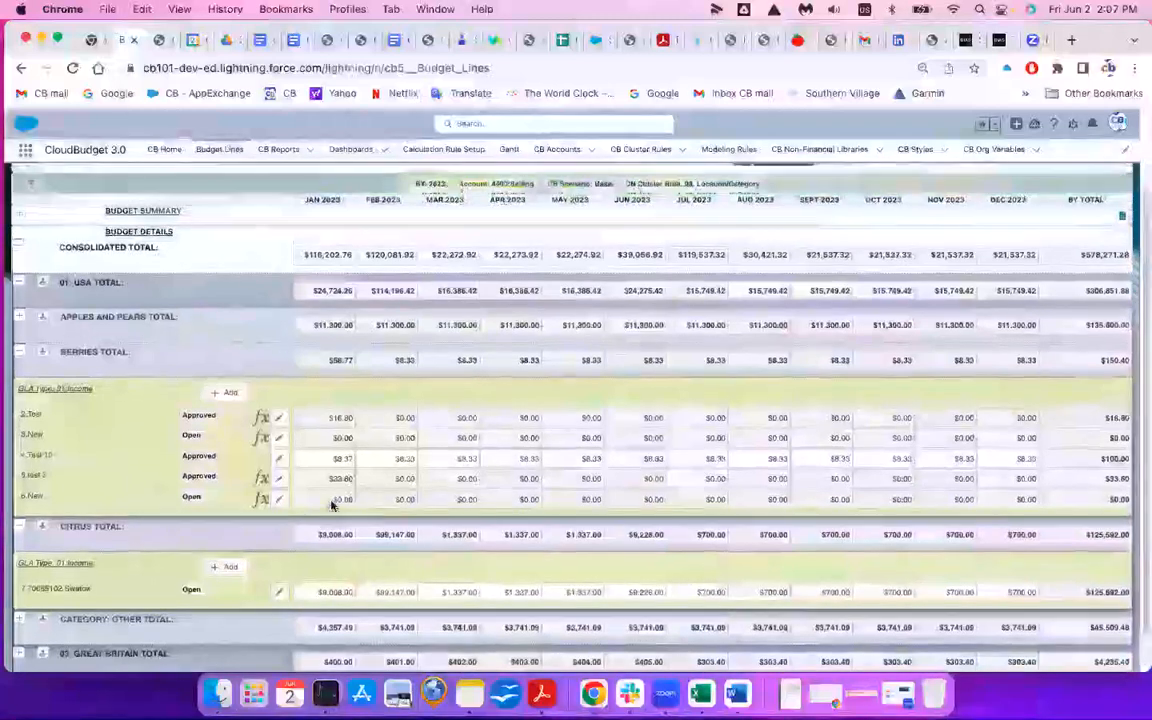
scroll(205, 463, up, 5)
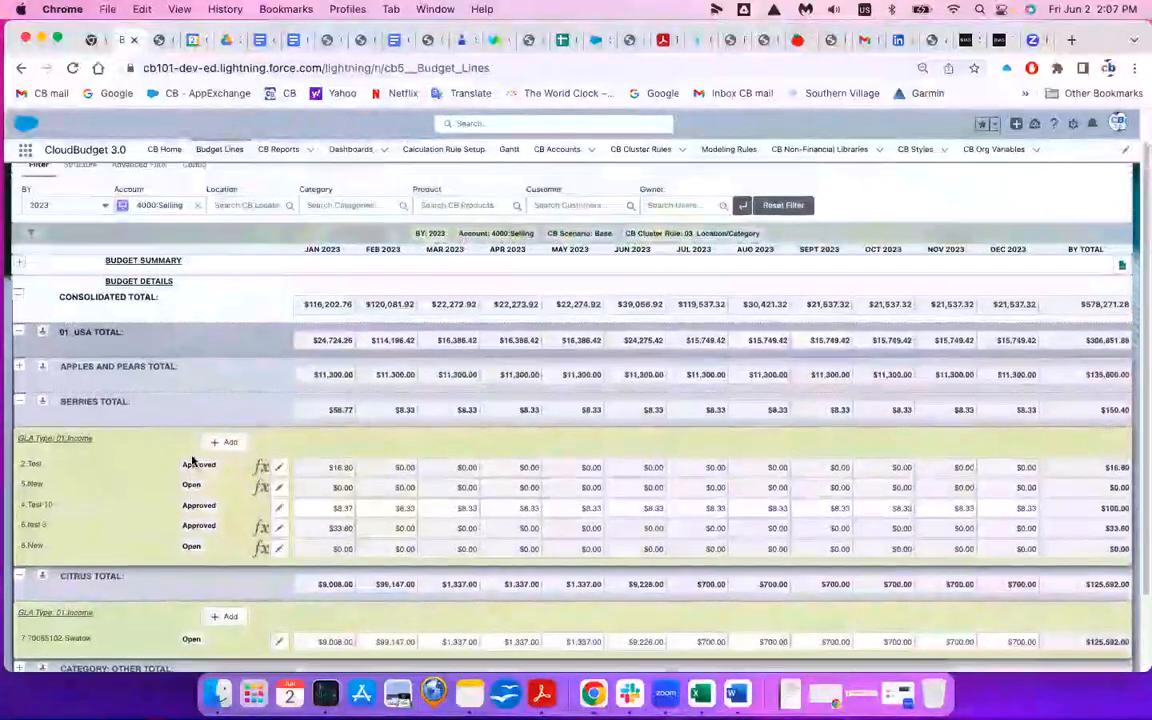
scroll(180, 430, up, 1)
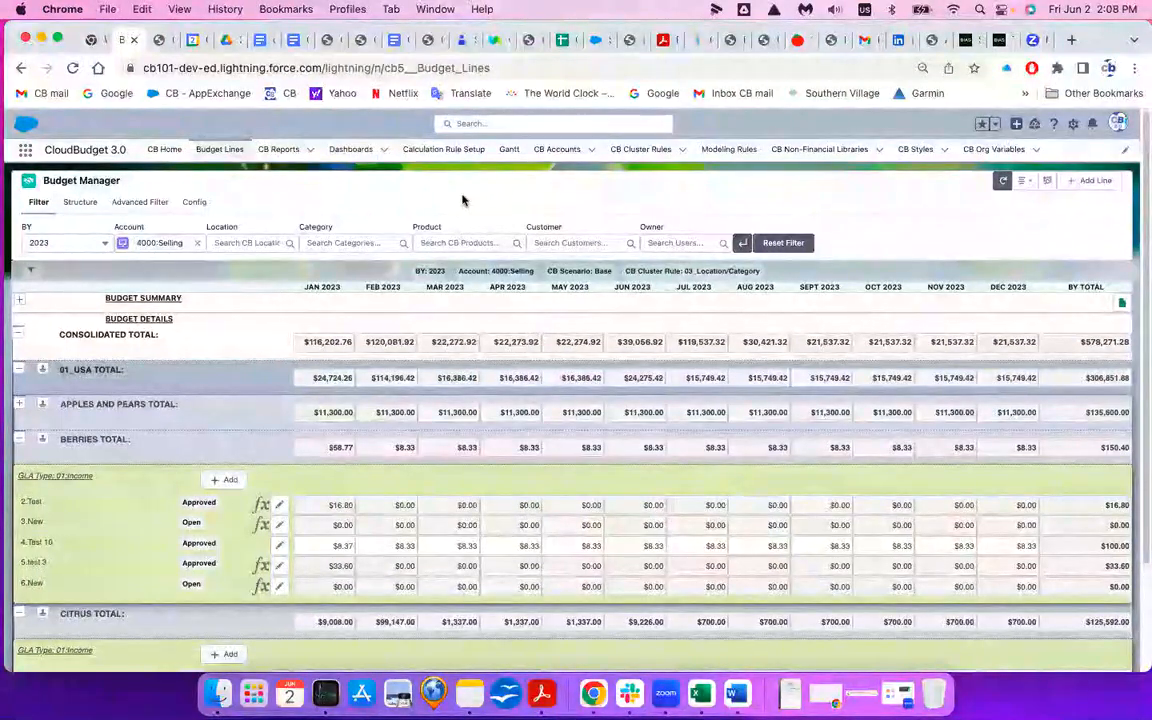
Step: Filter the budget lines by location 01_USA and category Berries
click(253, 245)
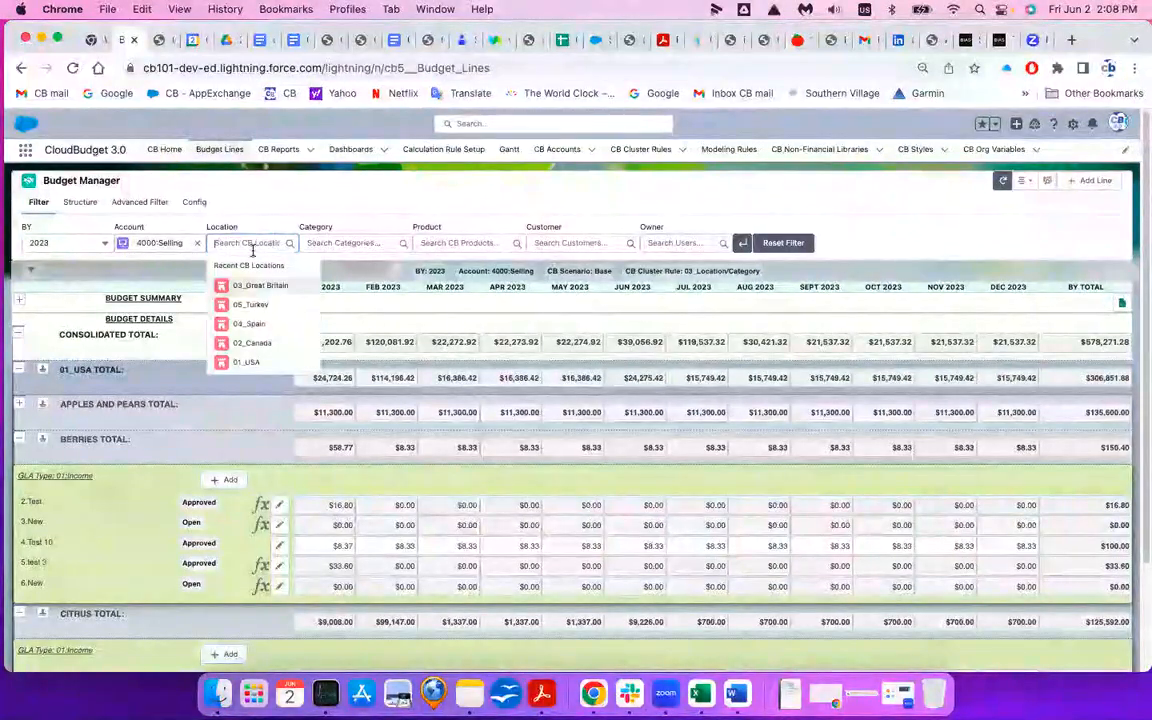
click(246, 361)
click(371, 243)
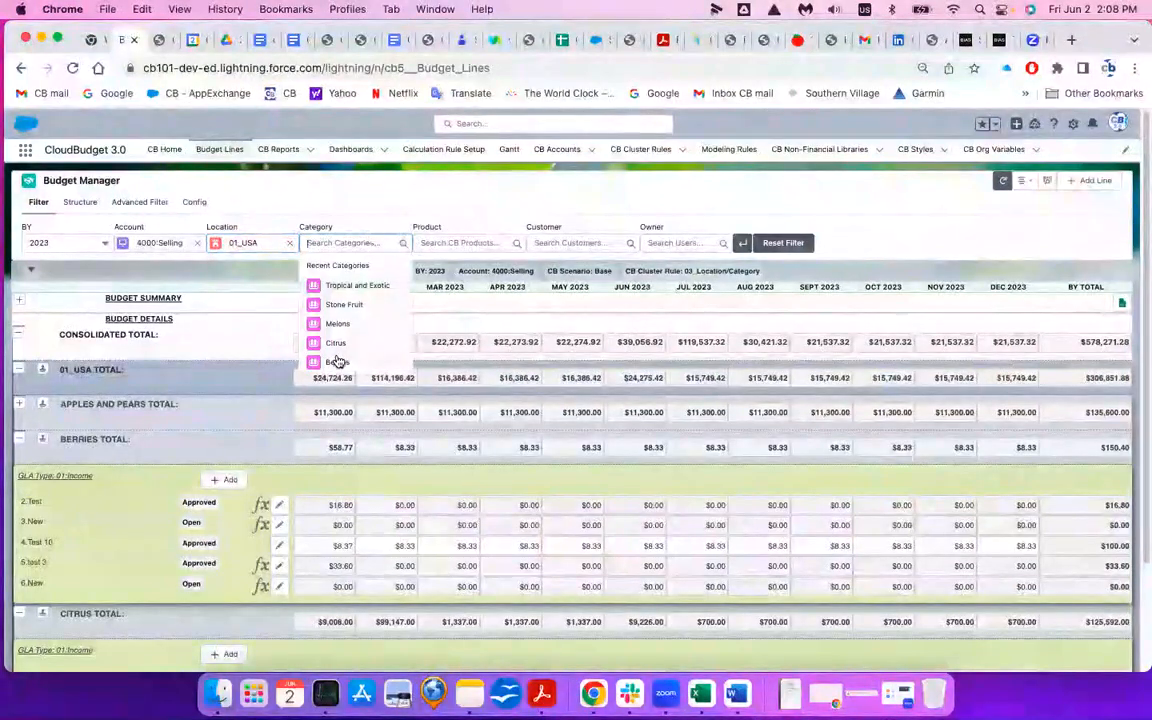
click(338, 362)
click(751, 245)
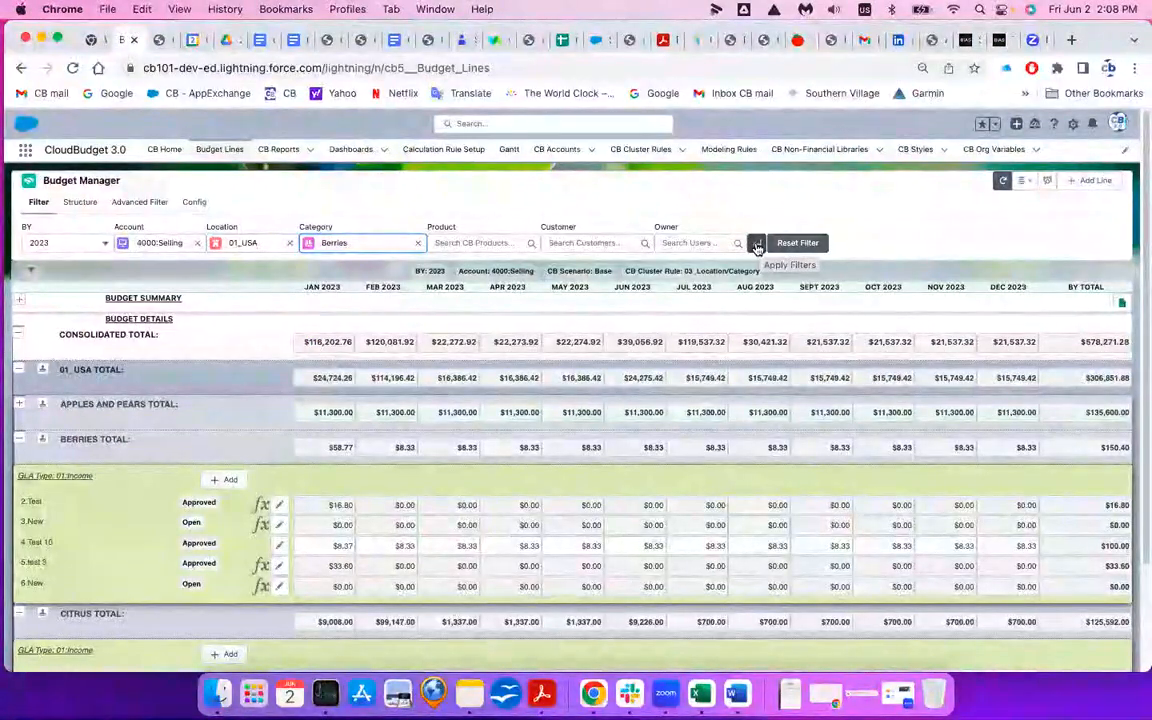
click(757, 245)
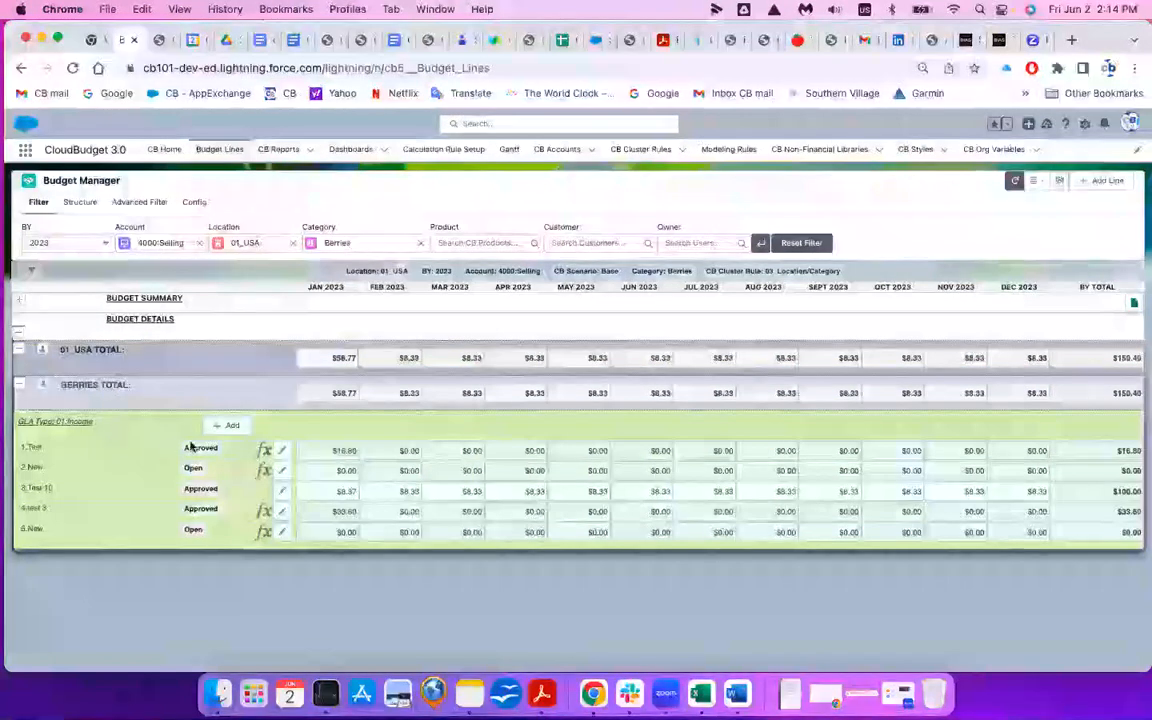
Step: Start a new blank budget line, set its account to 4000:Selling and view the available locations
click(1104, 182)
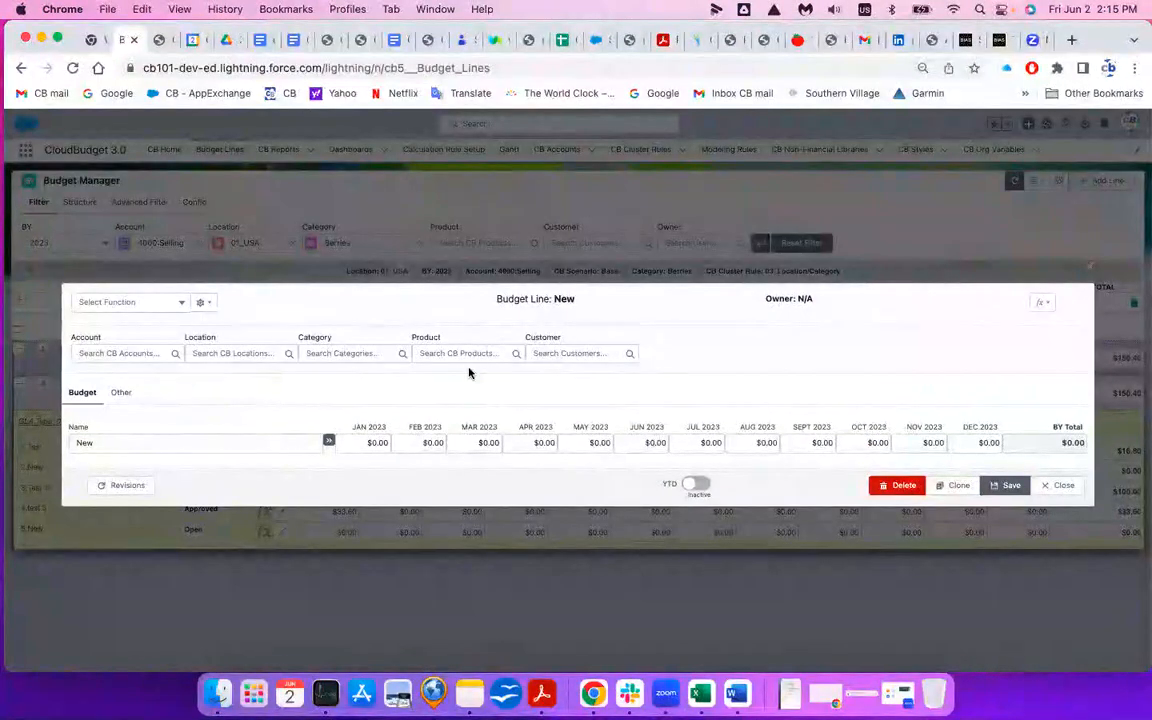
click(143, 354)
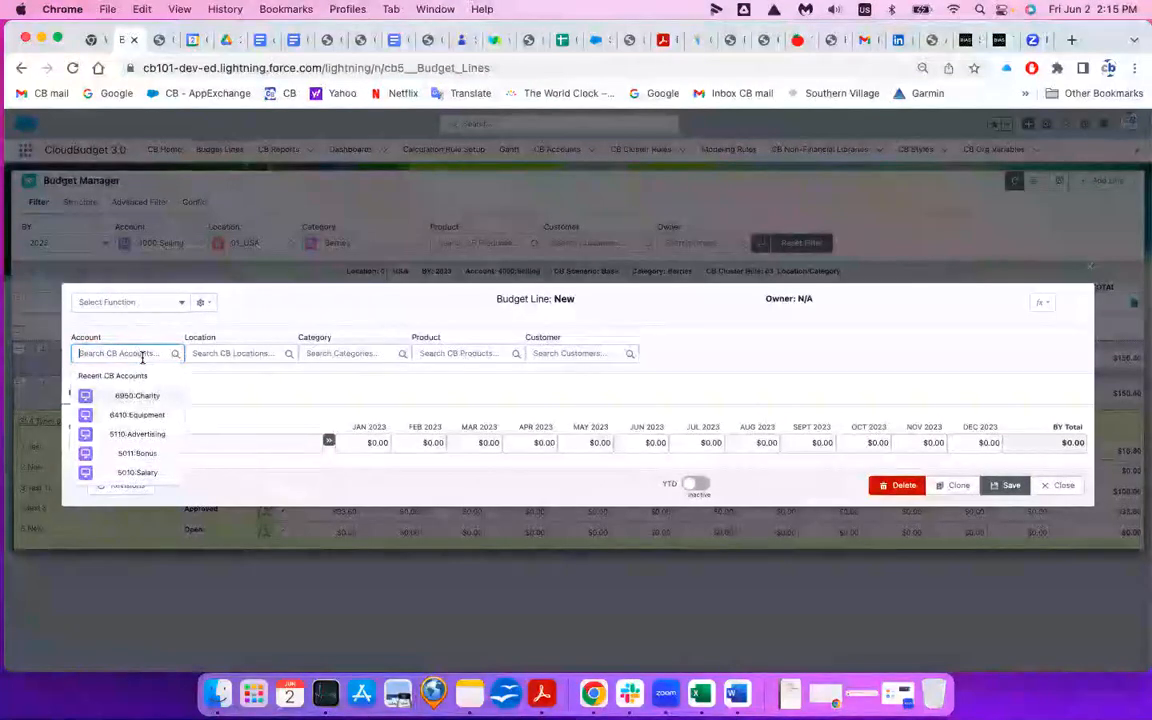
text(se)
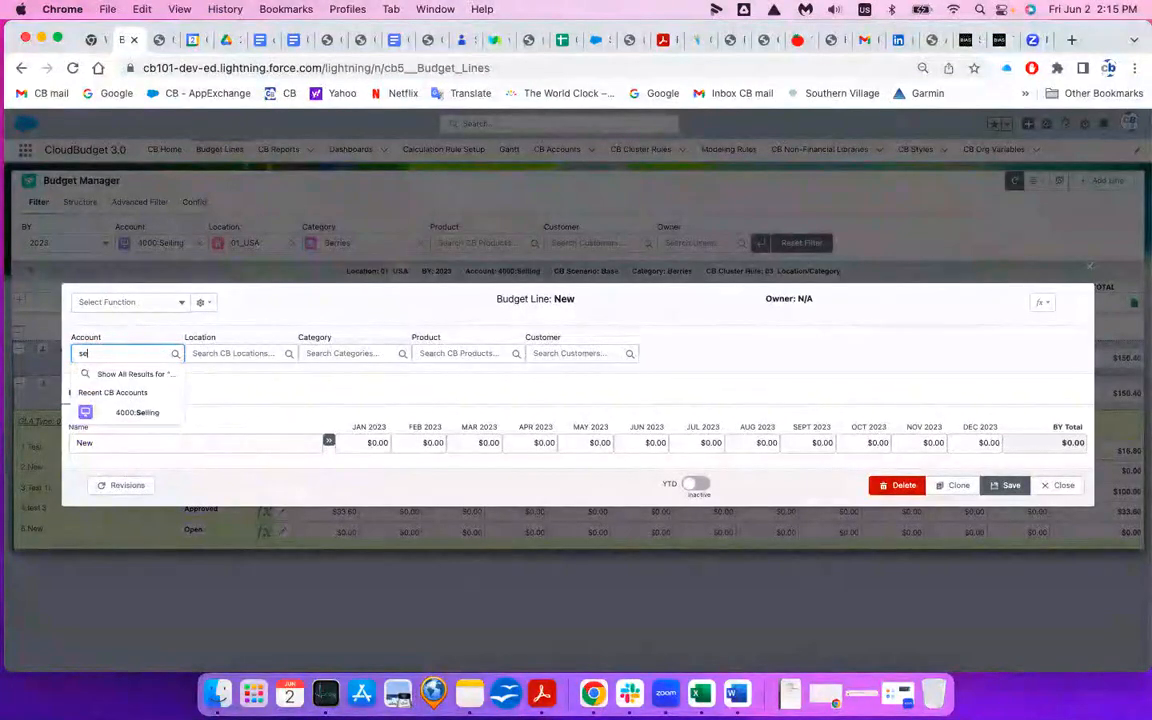
click(124, 411)
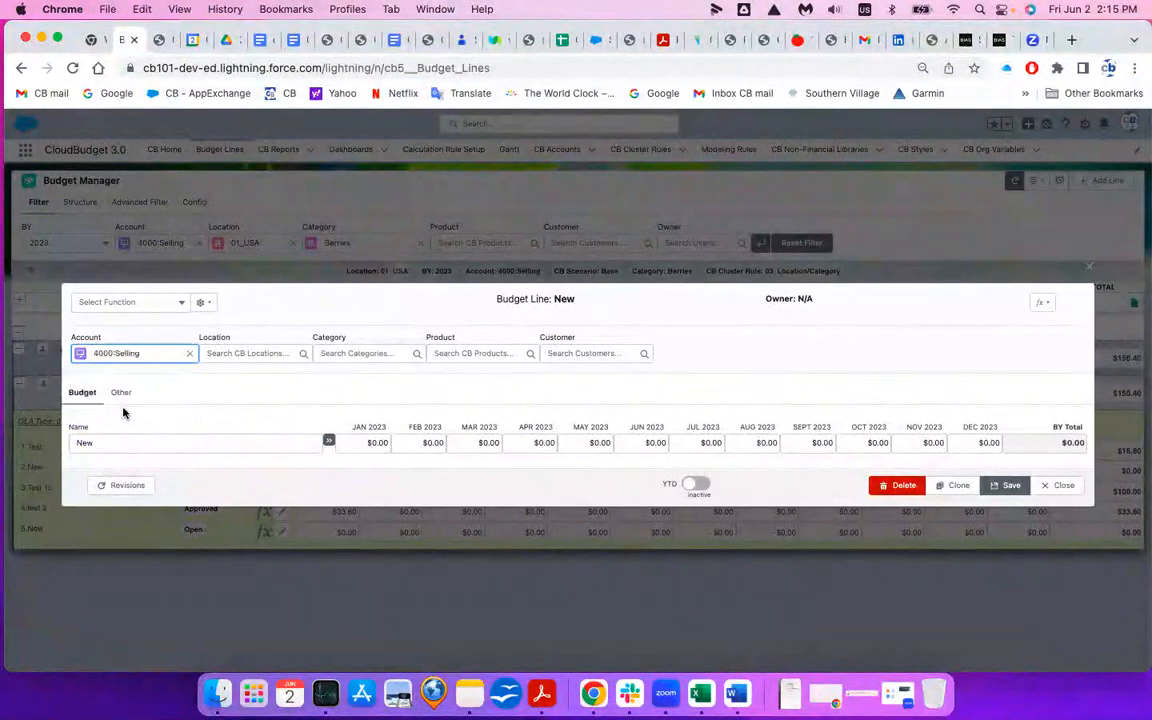
click(262, 354)
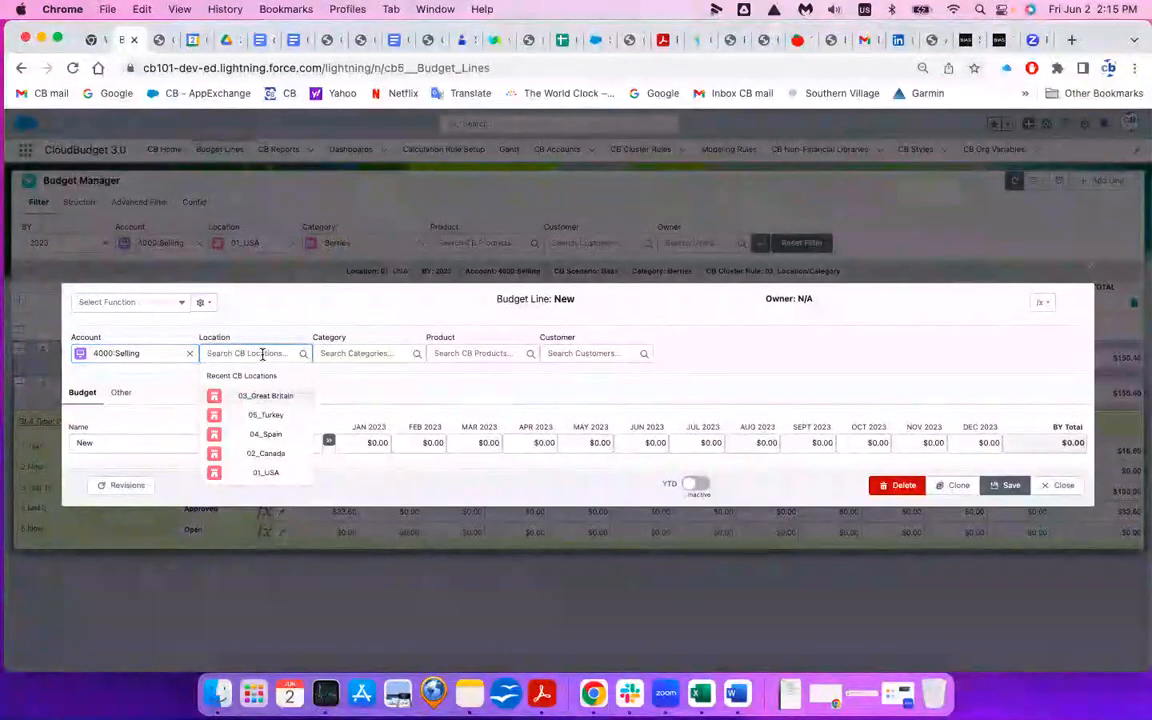
click(265, 319)
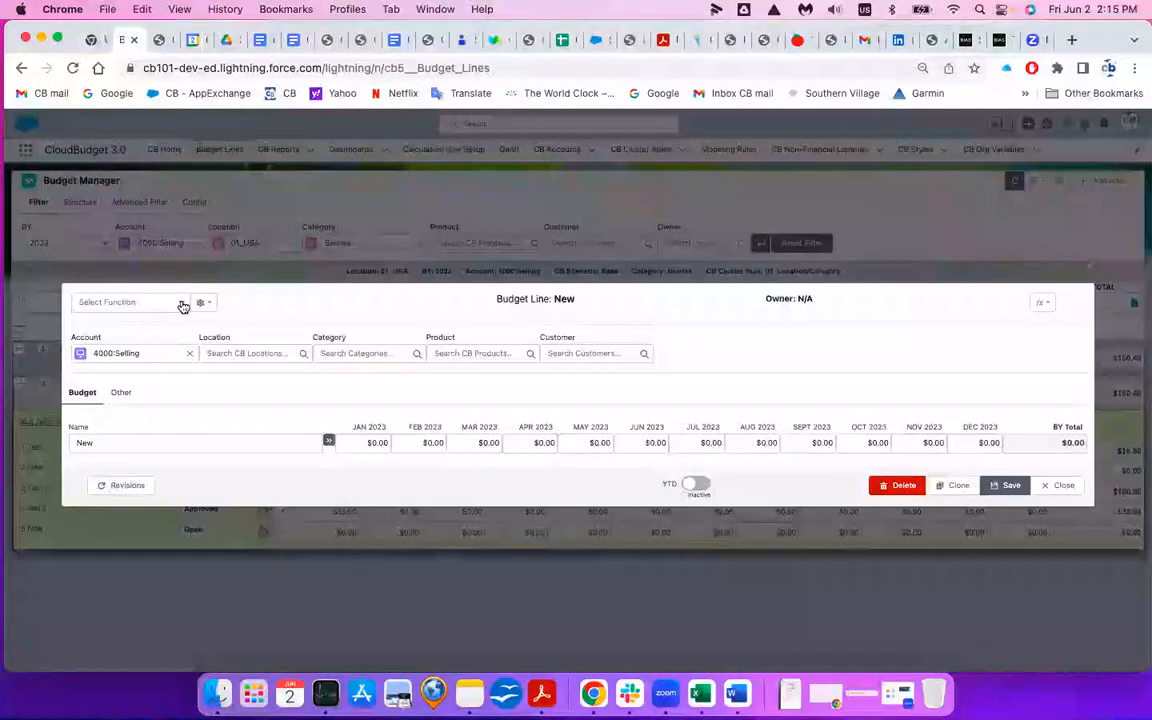
Step: Apply the Canada/Equipment function to the new budget line, and close the line without saving
click(183, 306)
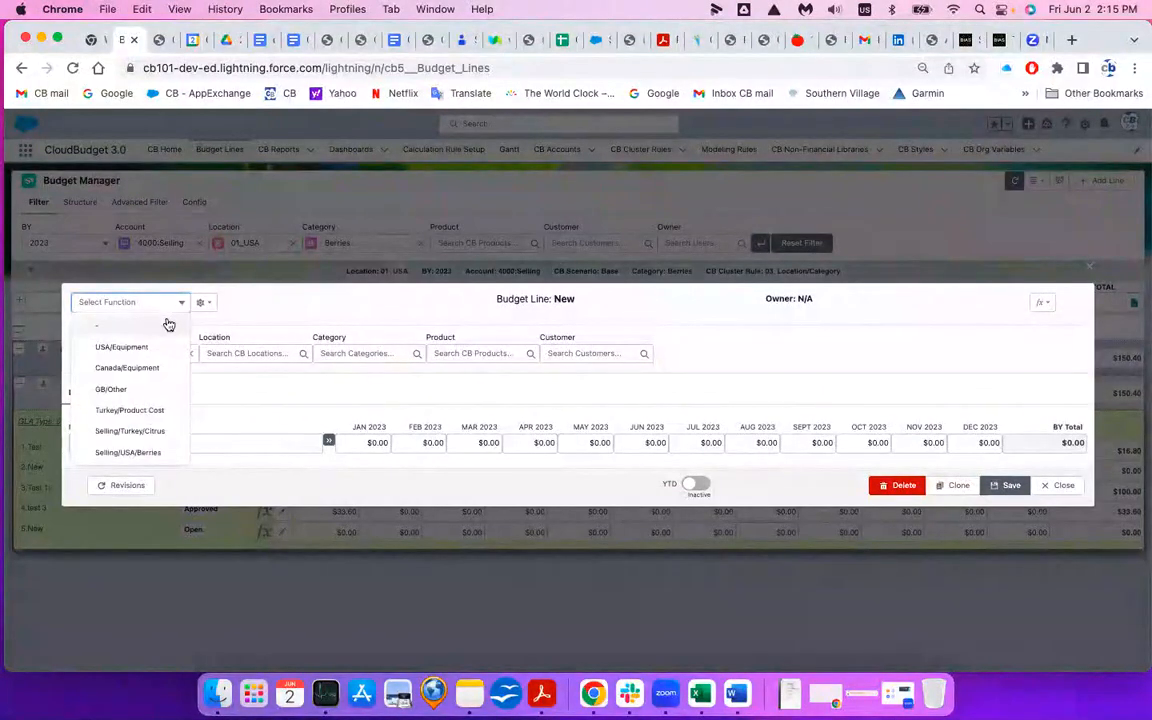
click(133, 370)
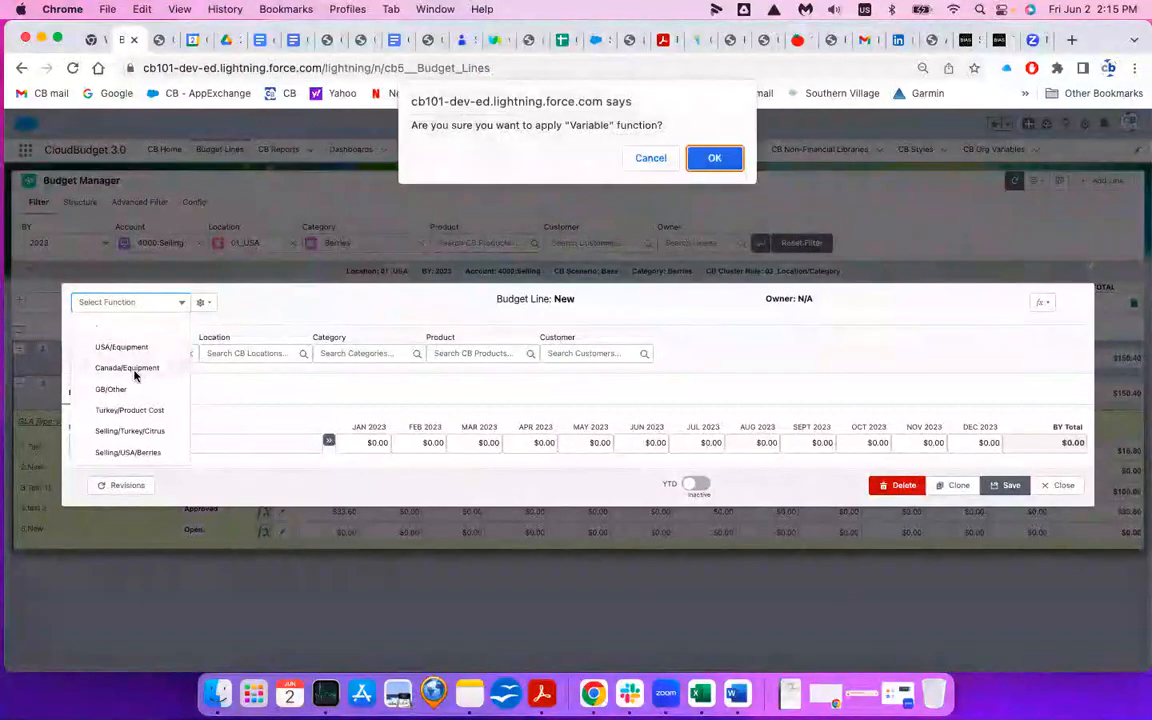
click(713, 158)
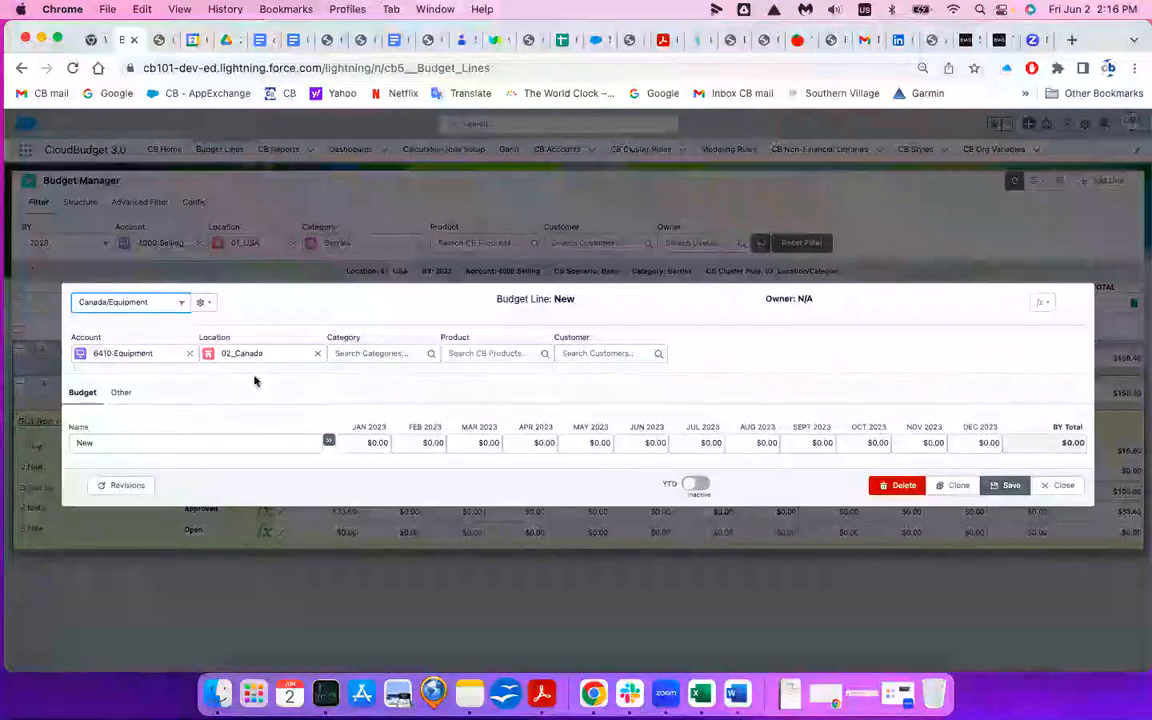
click(1063, 487)
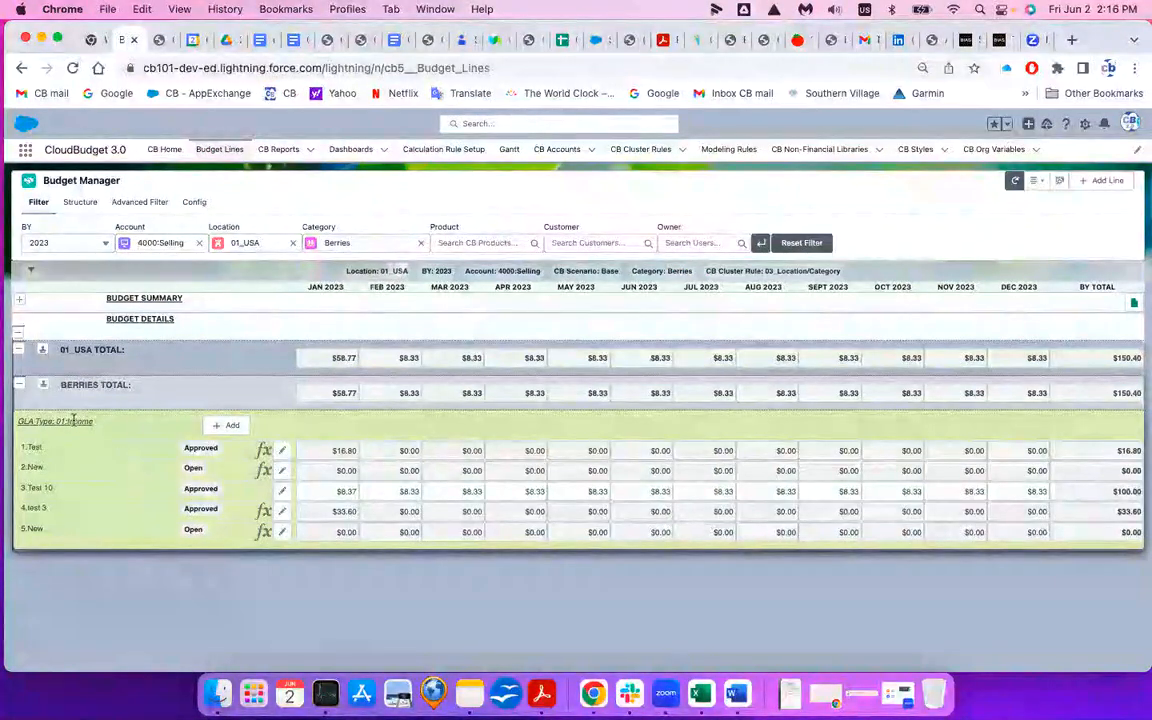
Step: Add a budget line within the Berries income group and set its account to 4000:Selling
click(230, 426)
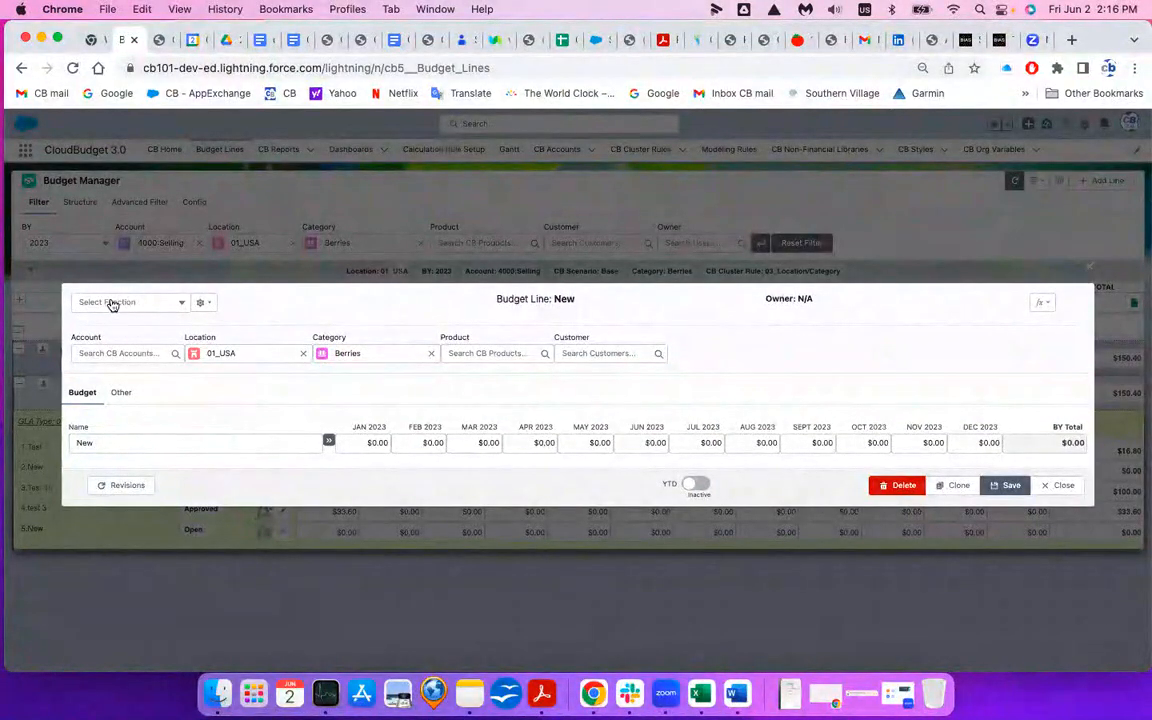
click(176, 302)
click(283, 304)
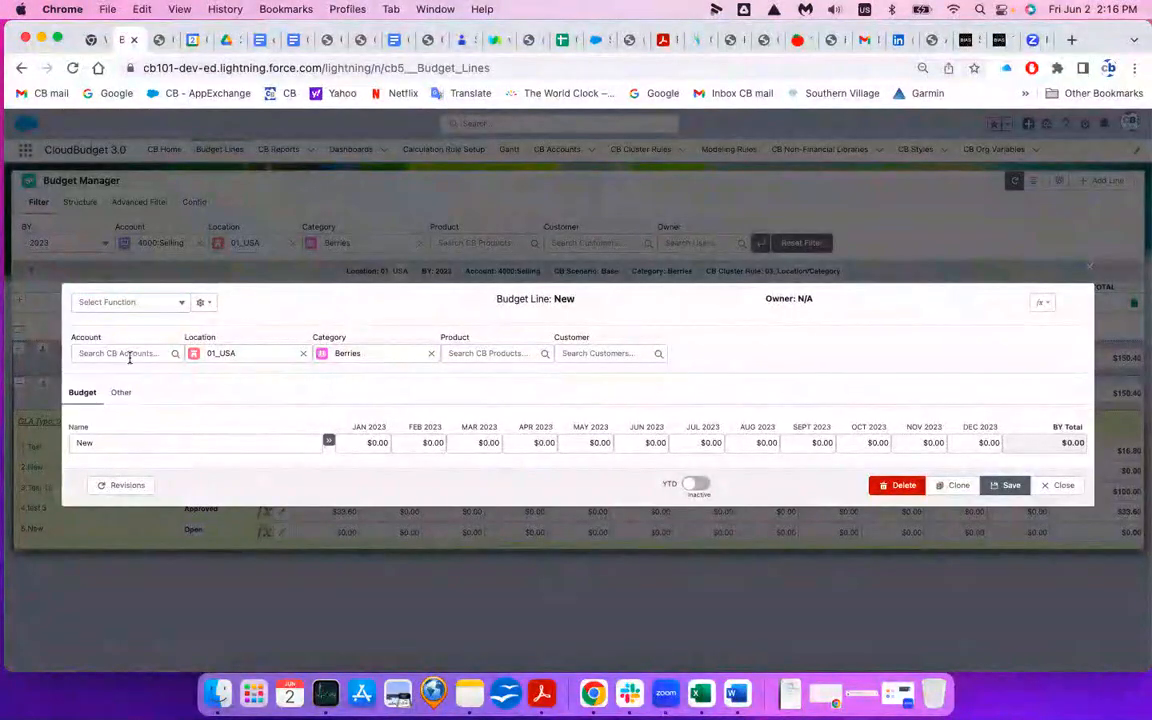
click(129, 356)
text(sel)
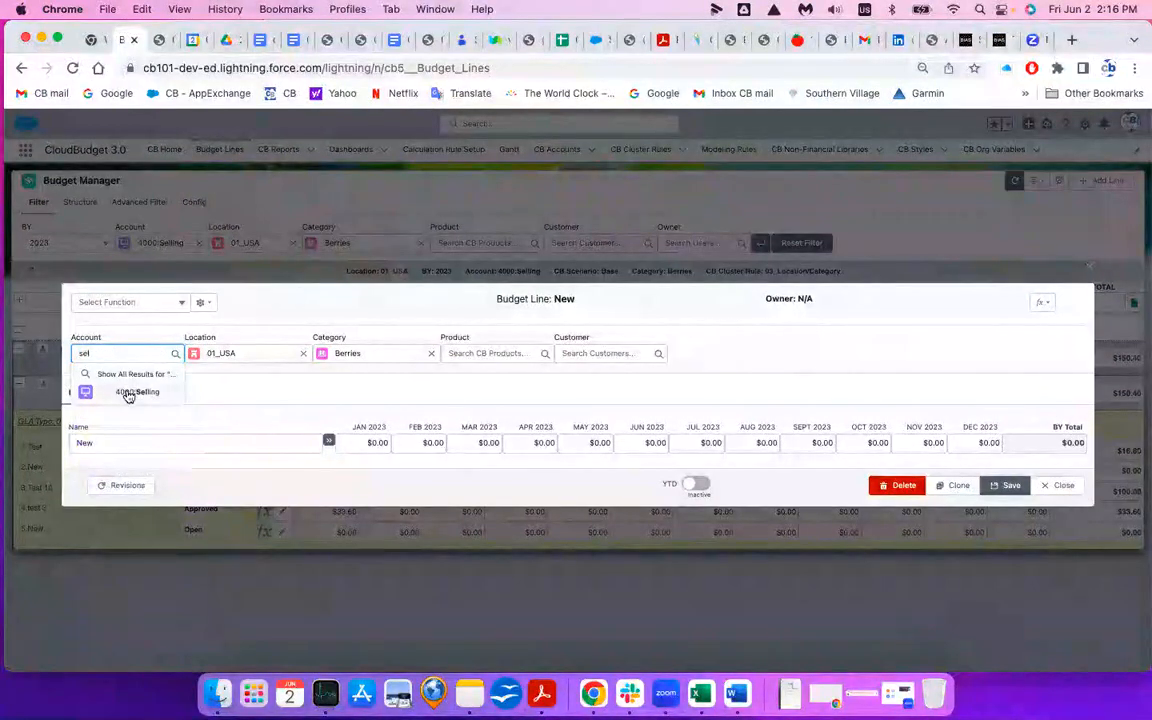
click(128, 393)
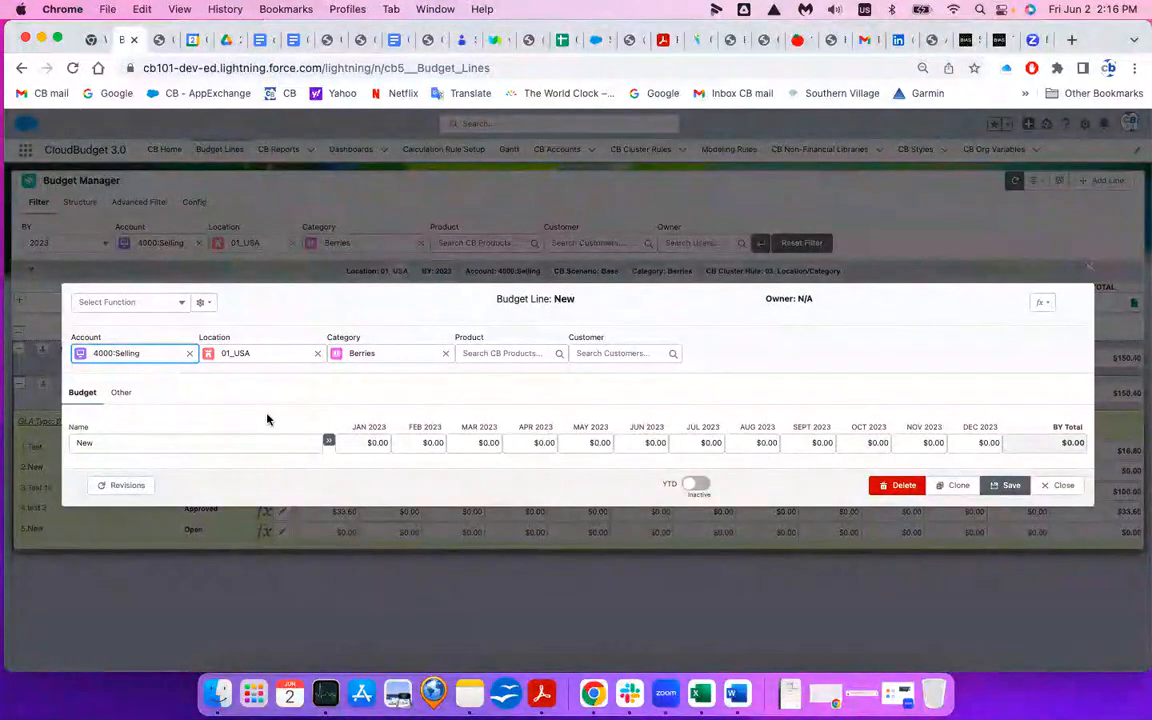
Step: Name the new budget line Test 15
click(177, 449)
key(BackSpace)
key(BackSpace)
key(BackSpace)
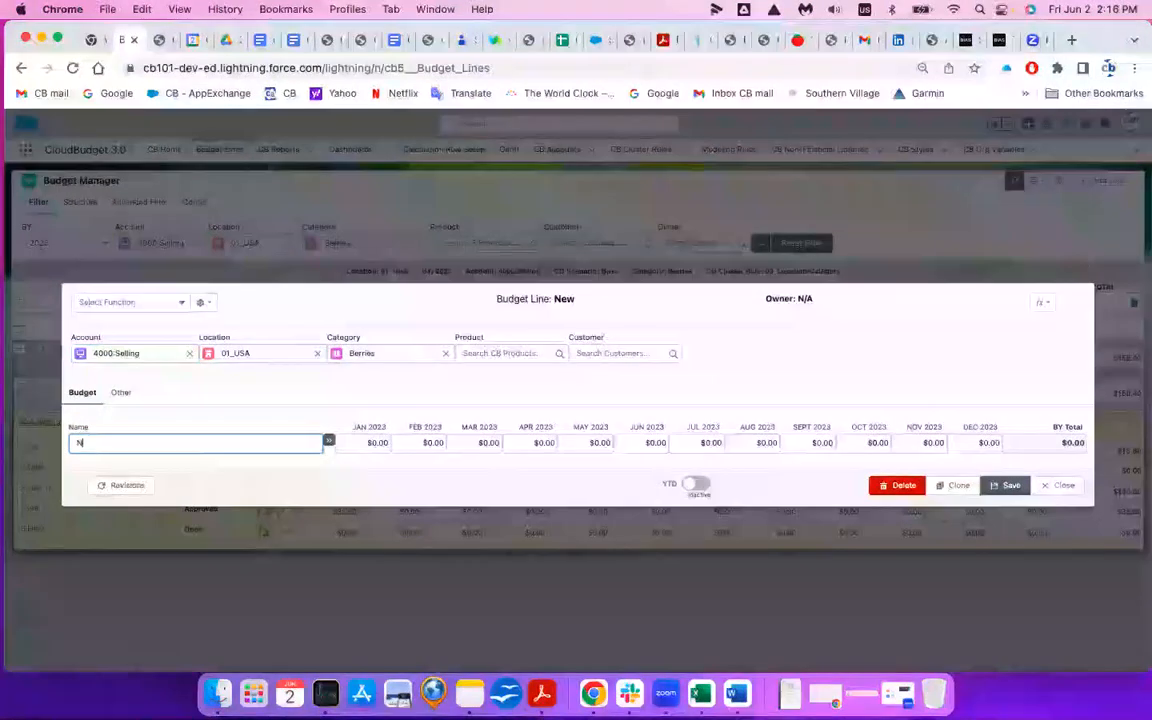
text(Test 15)
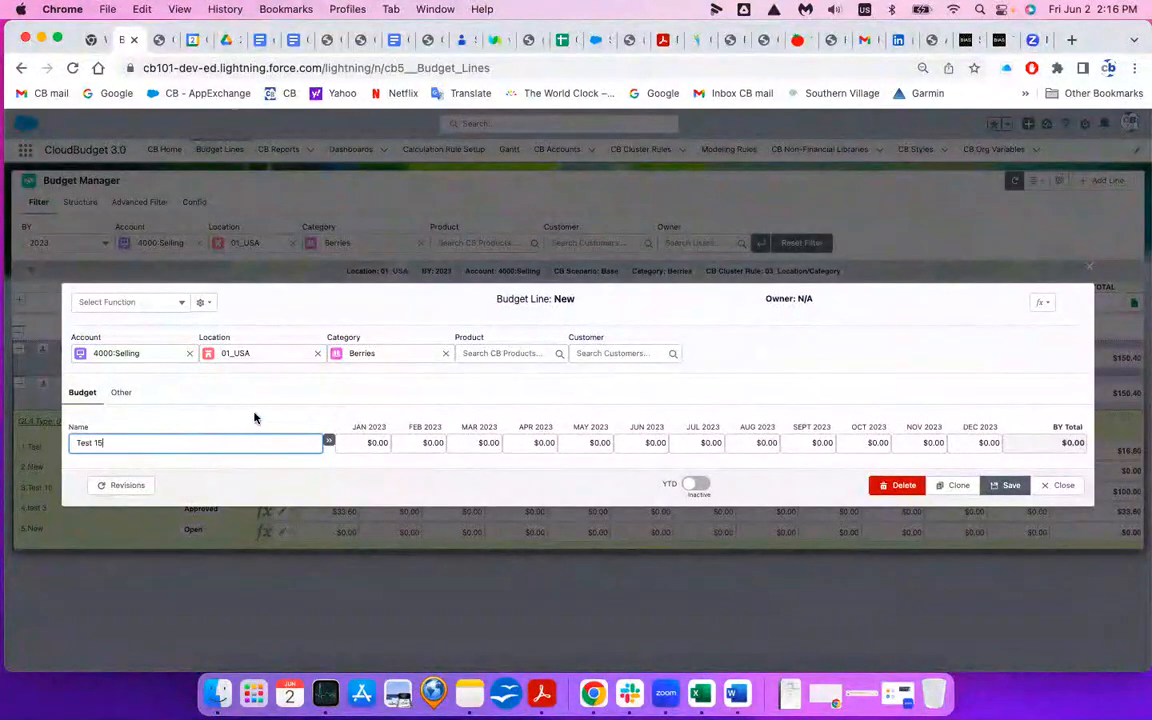
click(254, 418)
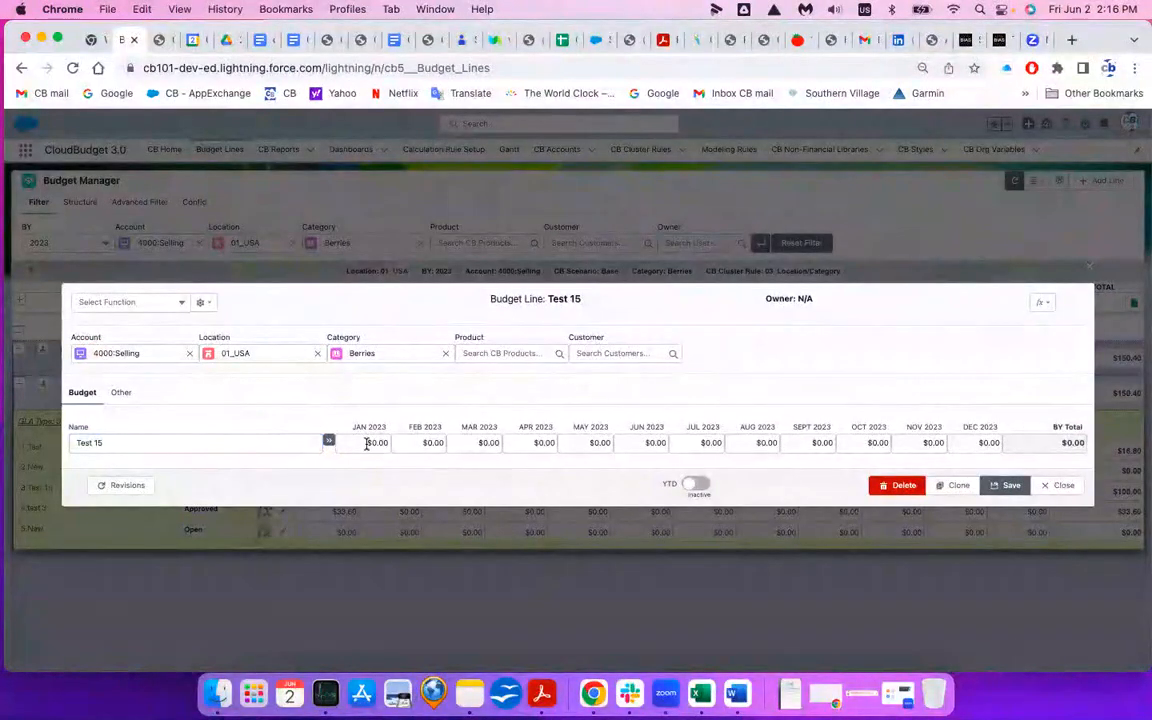
click(367, 443)
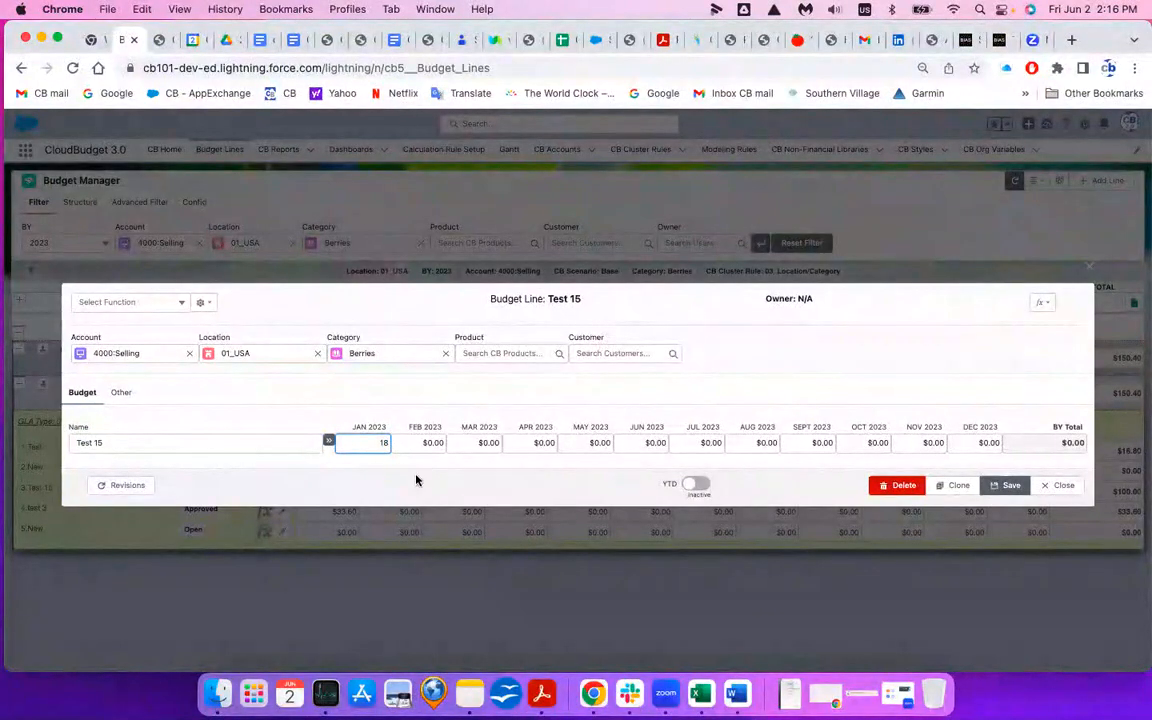
key(BackSpace)
key(BackSpace)
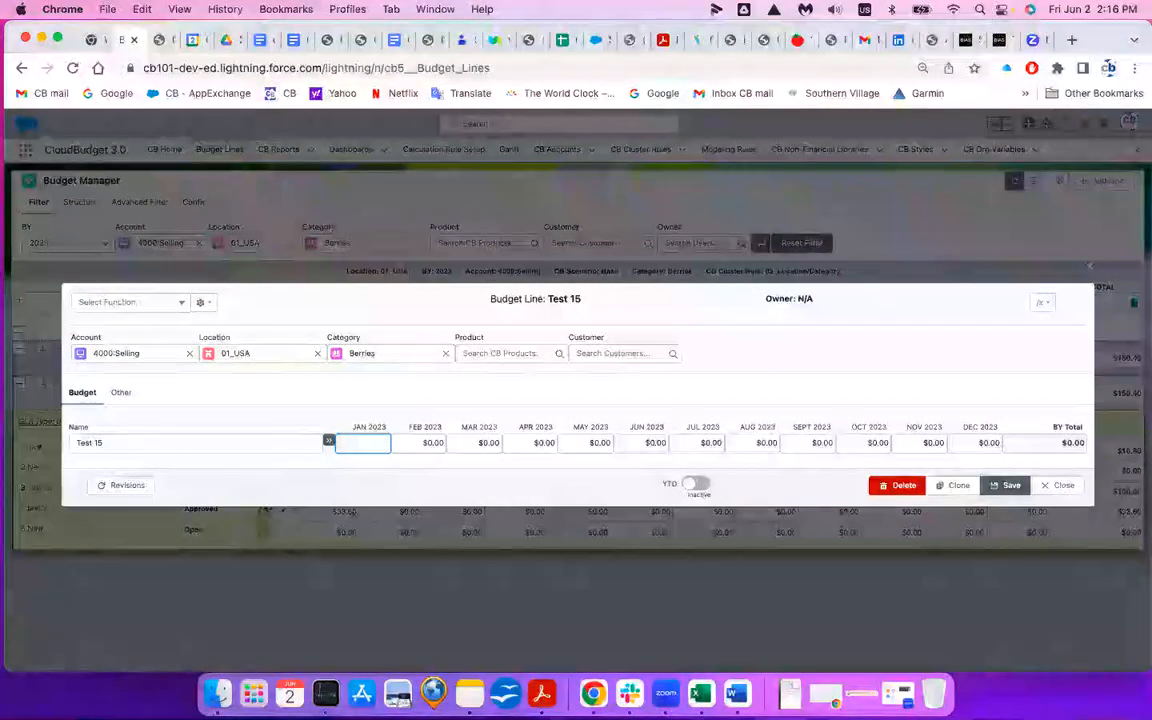
Step: Use the Complete Assistant in Divide Evenly mode to spread a base amount of 120 across the 2023 months of Test 15
click(329, 442)
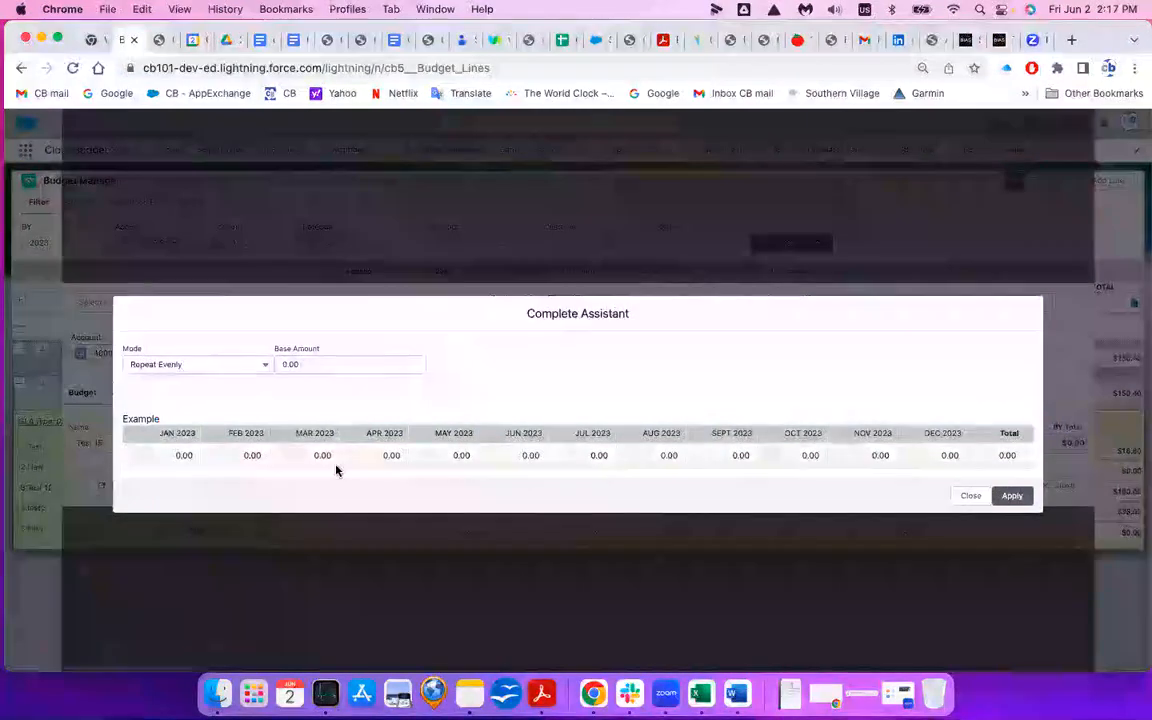
click(316, 362)
text(100)
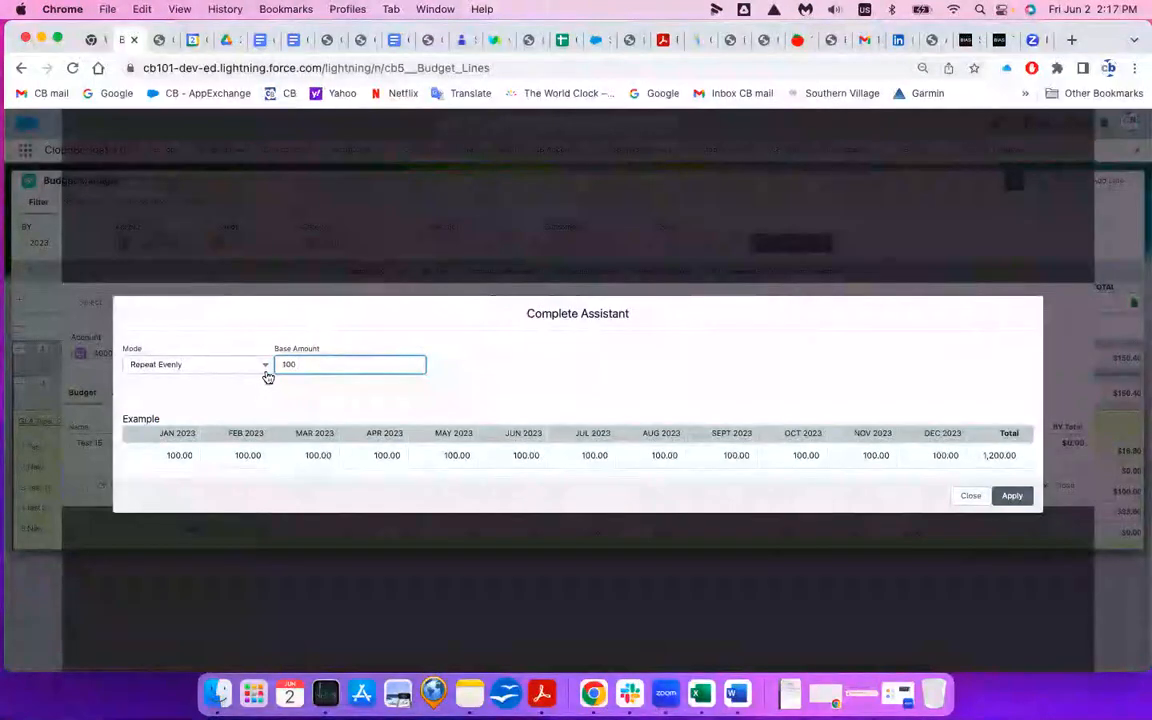
key(BackSpace)
key(BackSpace)
text(20)
click(266, 368)
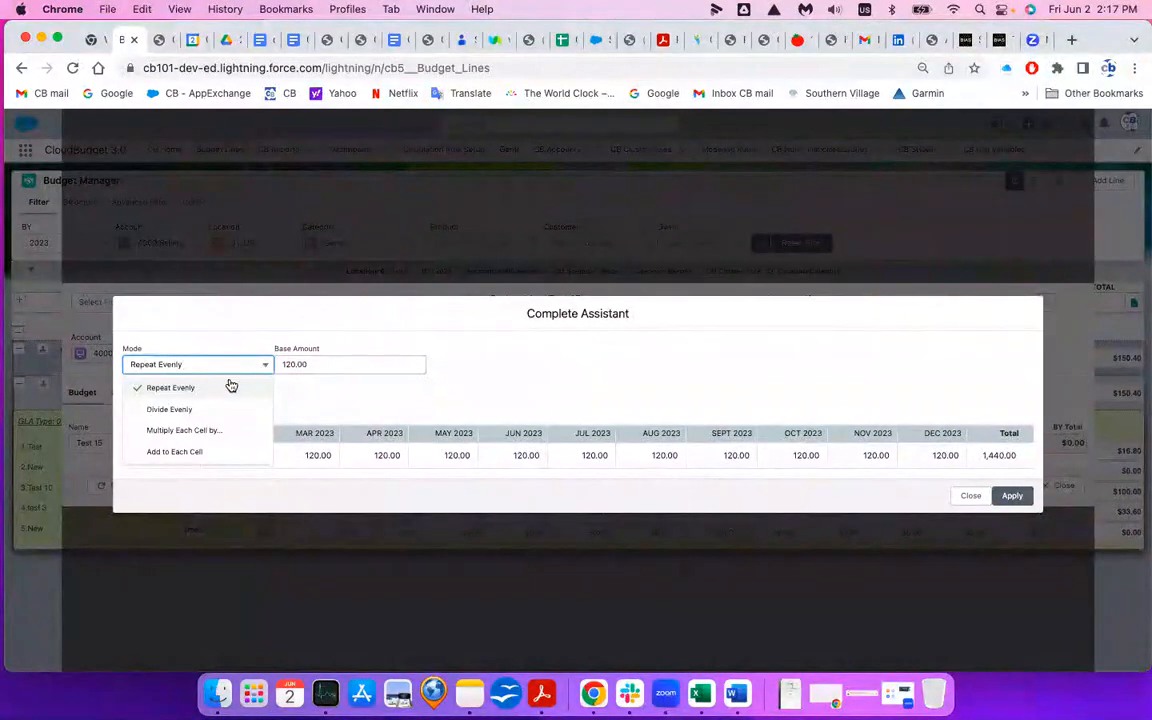
click(185, 411)
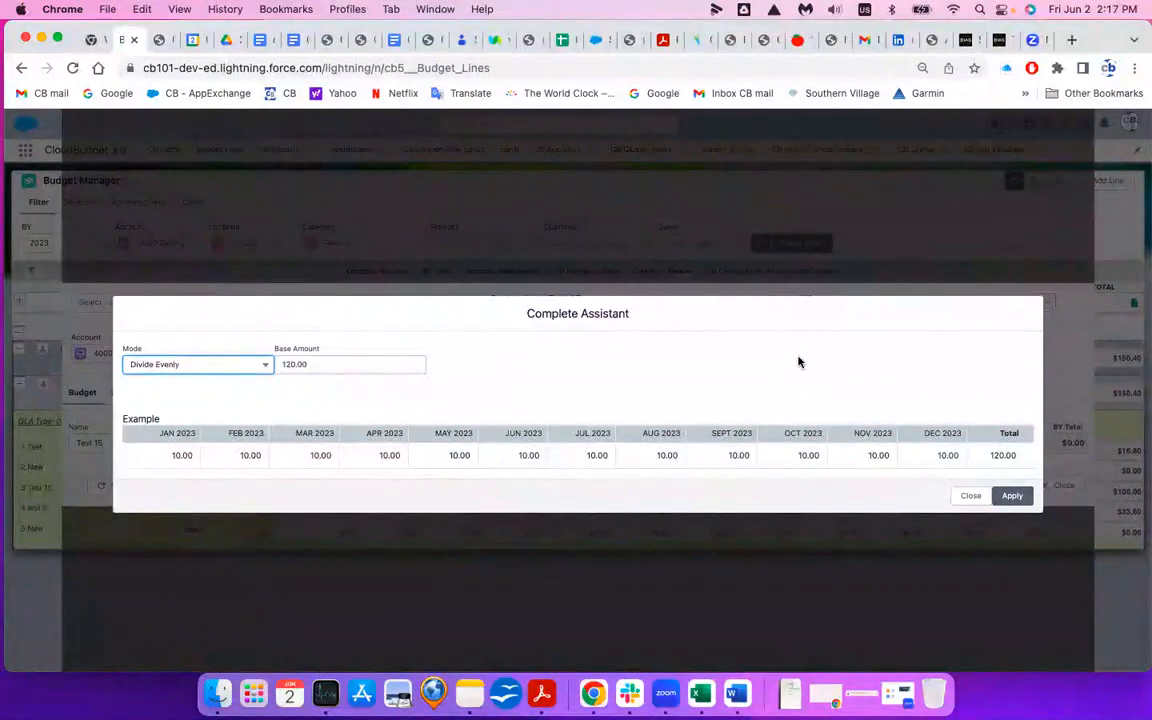
click(1011, 496)
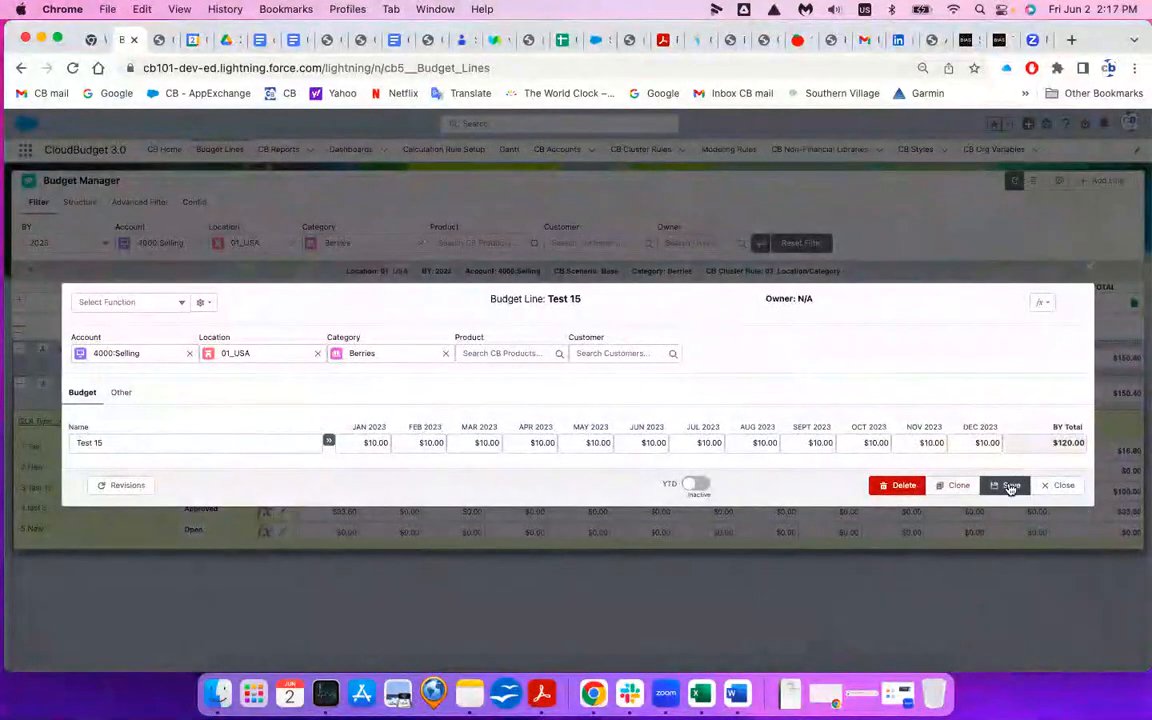
Step: Save the budget line Test 15, close it, and refresh the Budget Manager page
click(1011, 487)
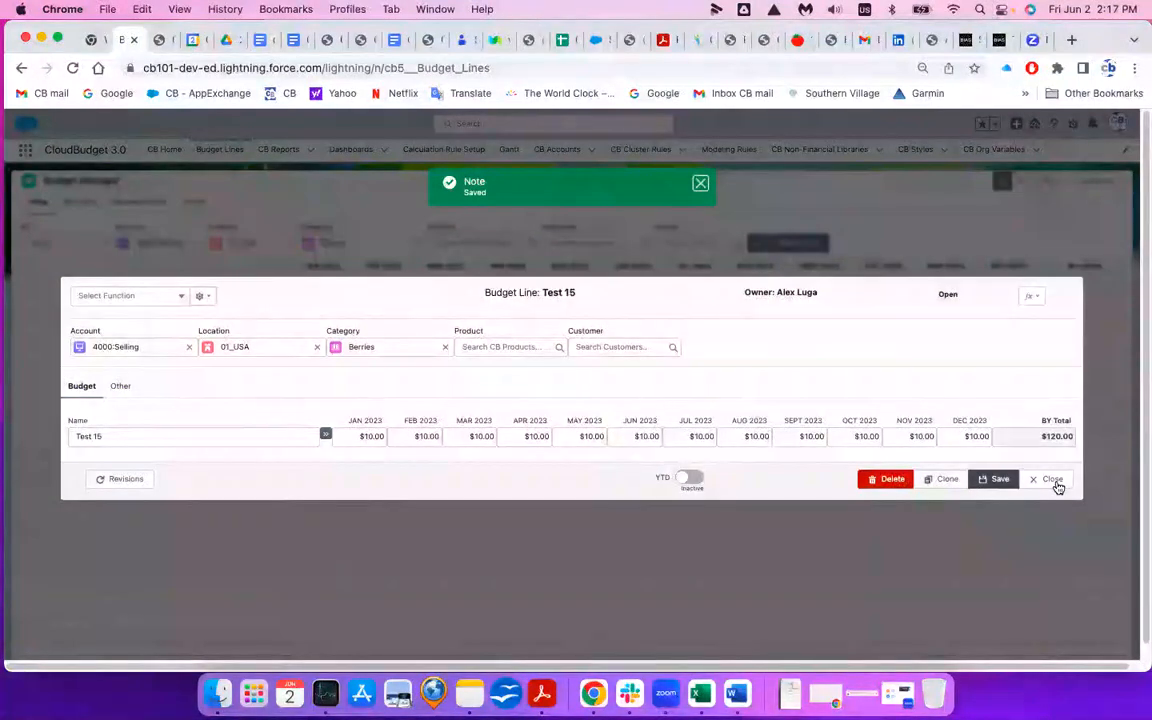
click(1055, 482)
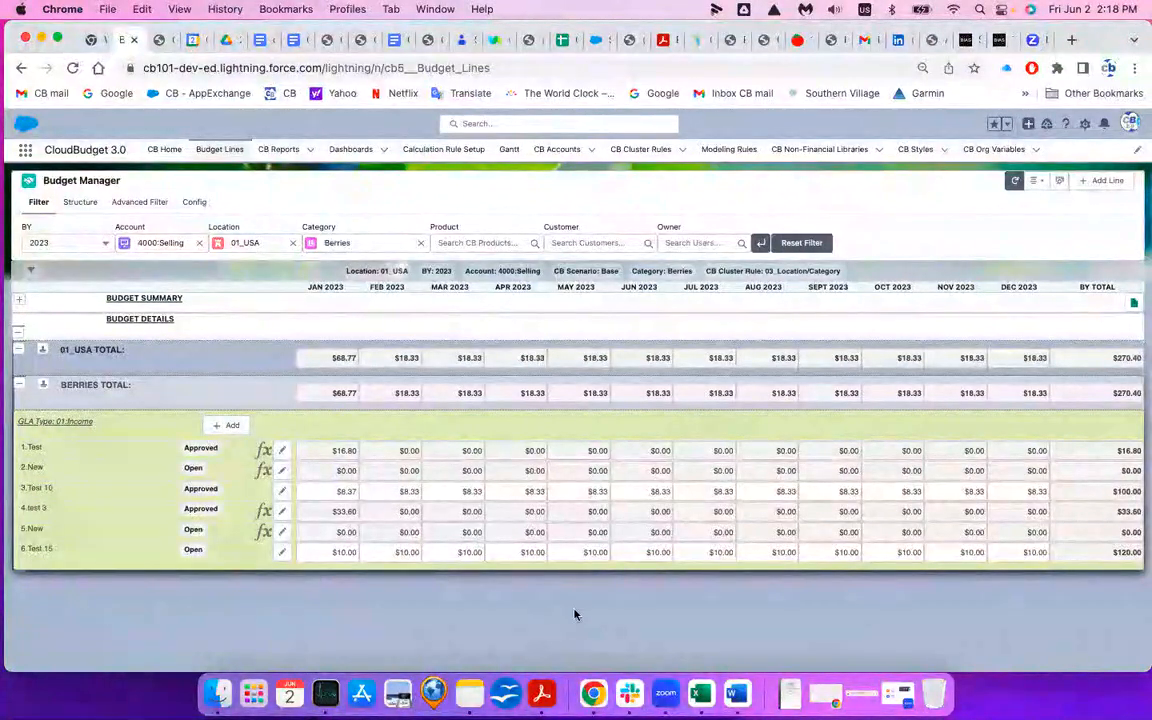
key(super+r)
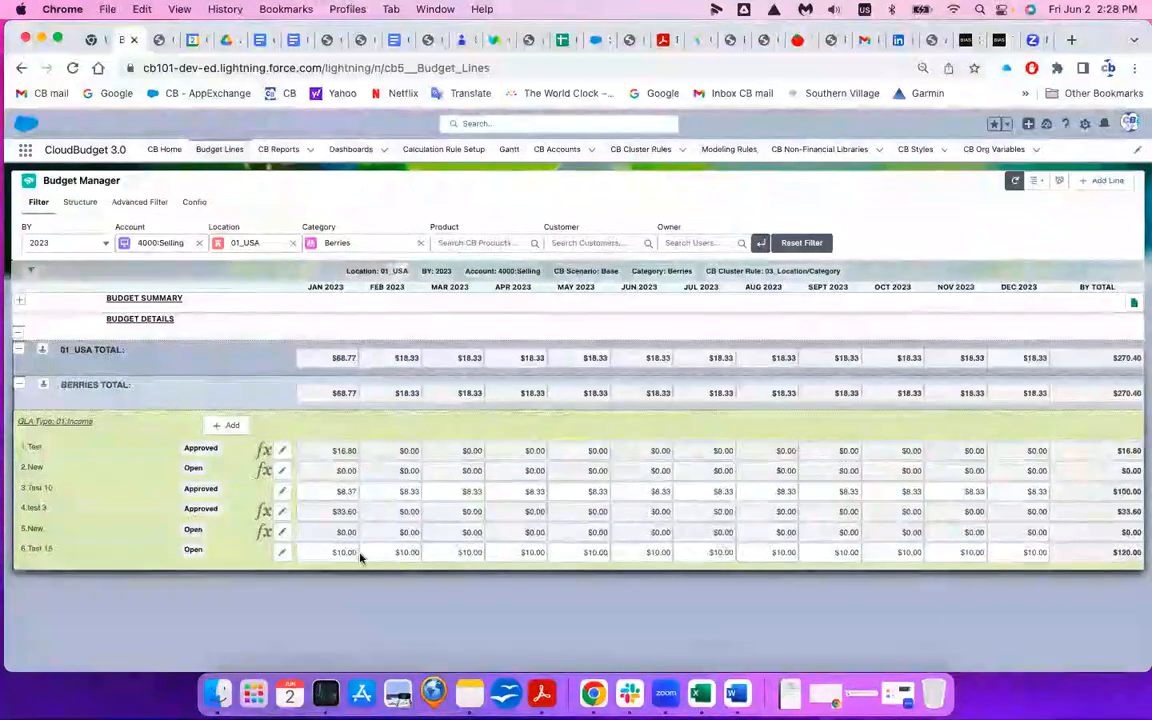
Step: Show the account, location, category and user details beneath every budget line, review them, and hide them again
click(1060, 182)
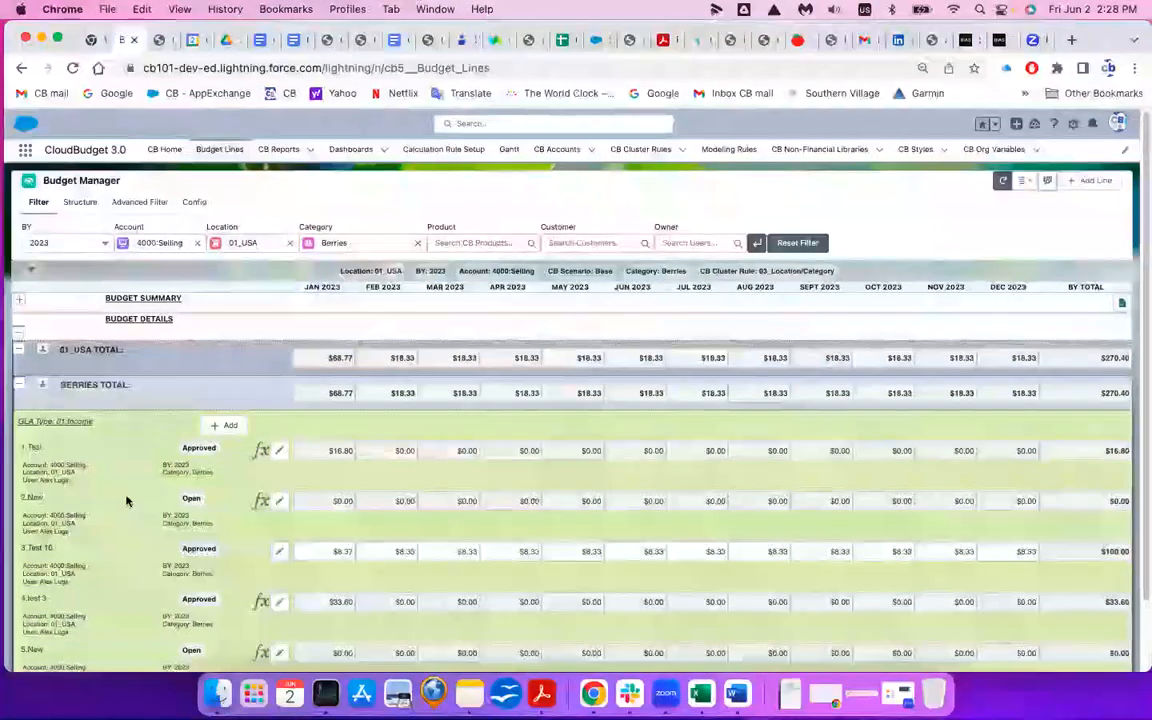
scroll(120, 504, down, 1)
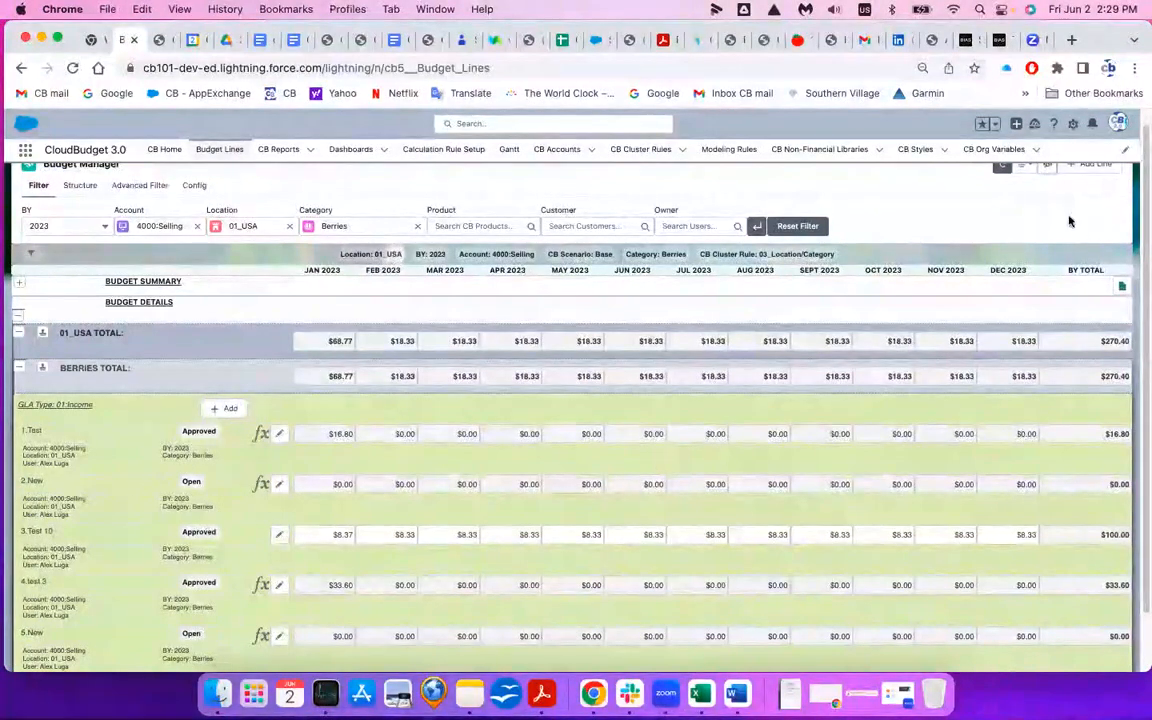
scroll(1069, 221, up, 1)
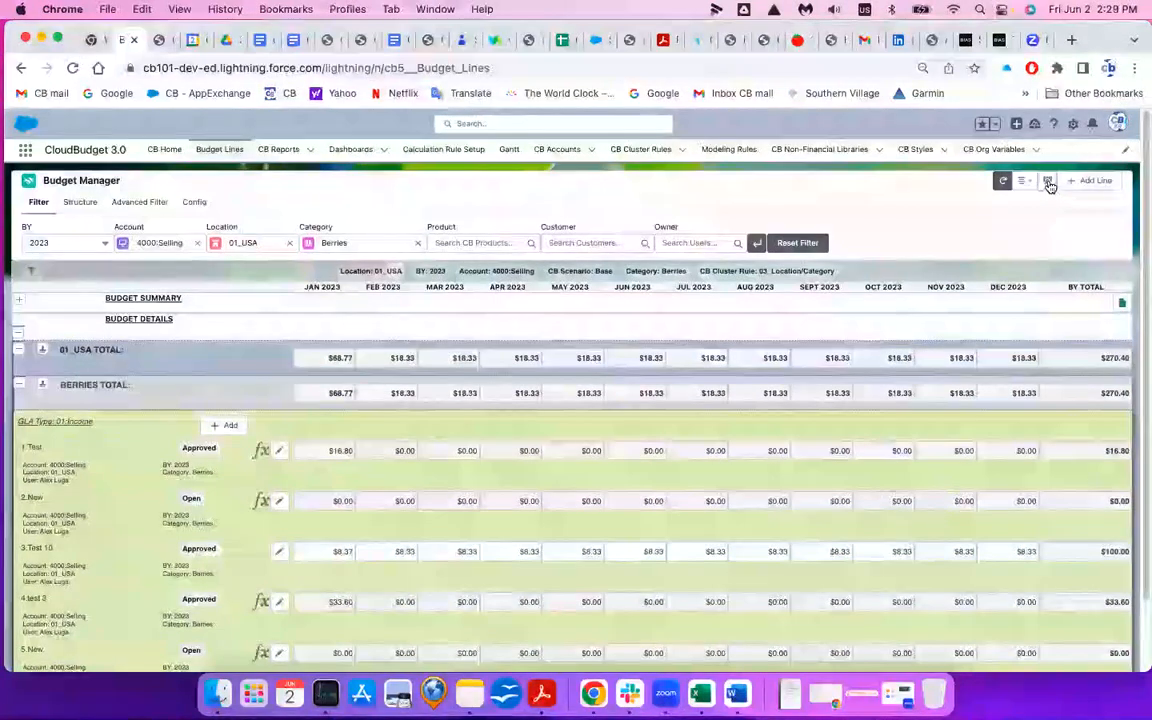
click(1048, 182)
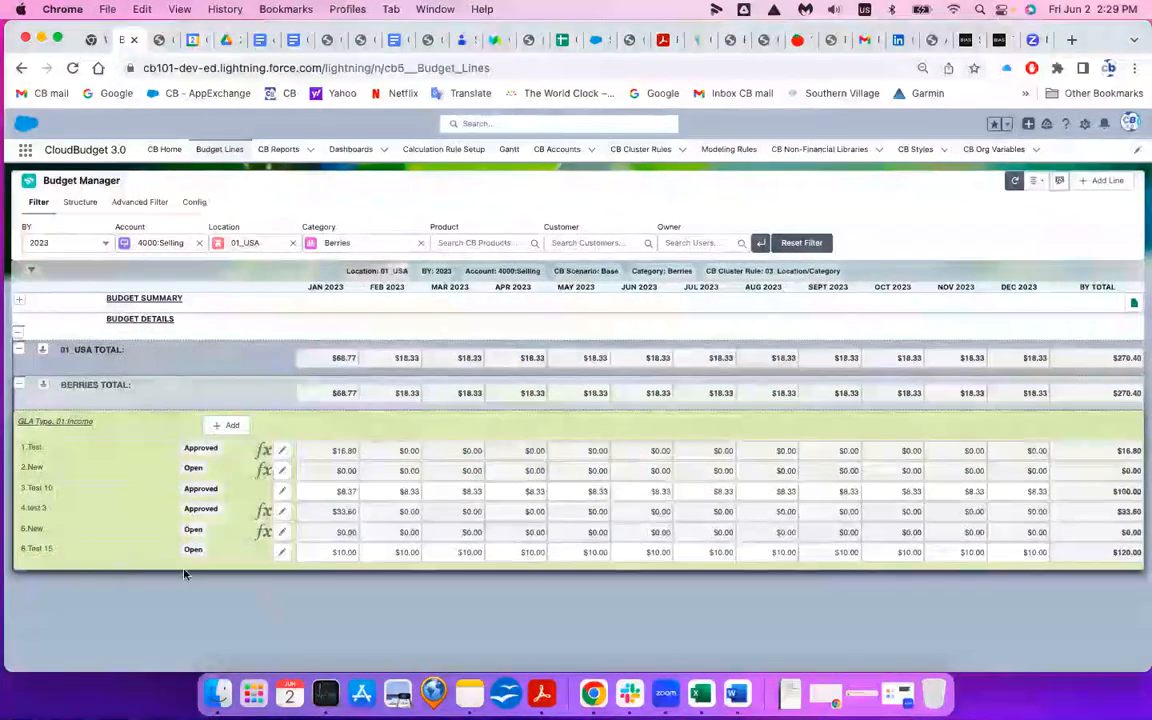
Step: Open the budget line Test 15 for editing and add a custom formula to it
click(282, 555)
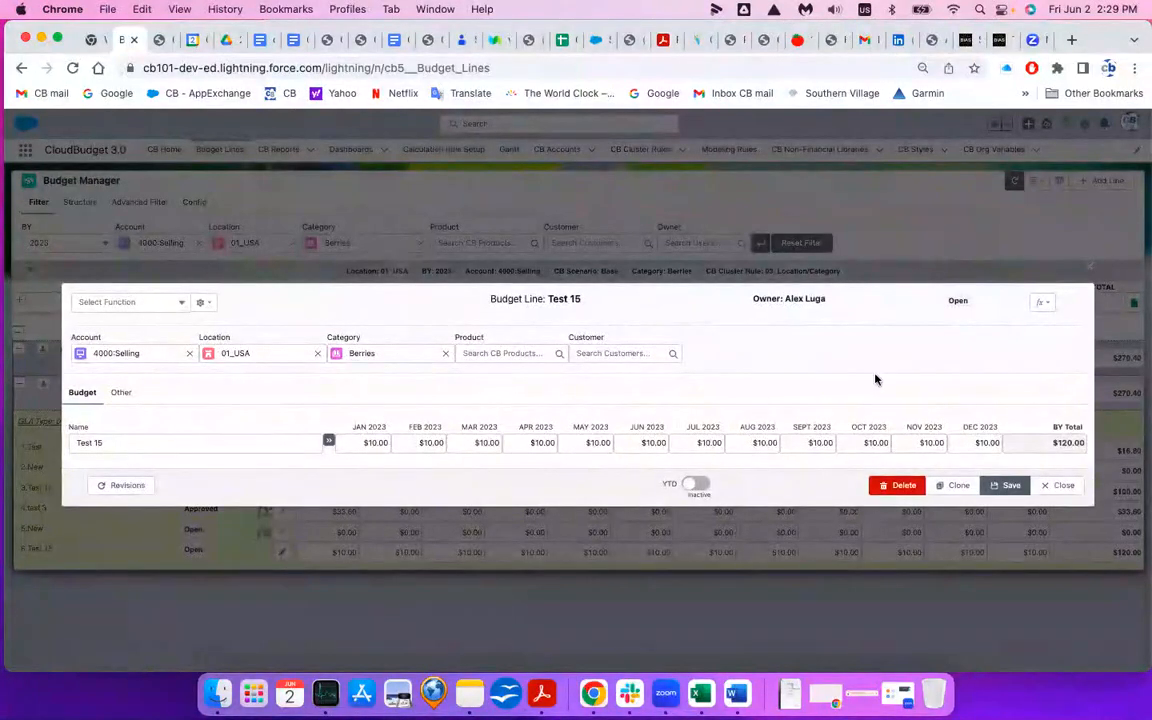
click(1040, 305)
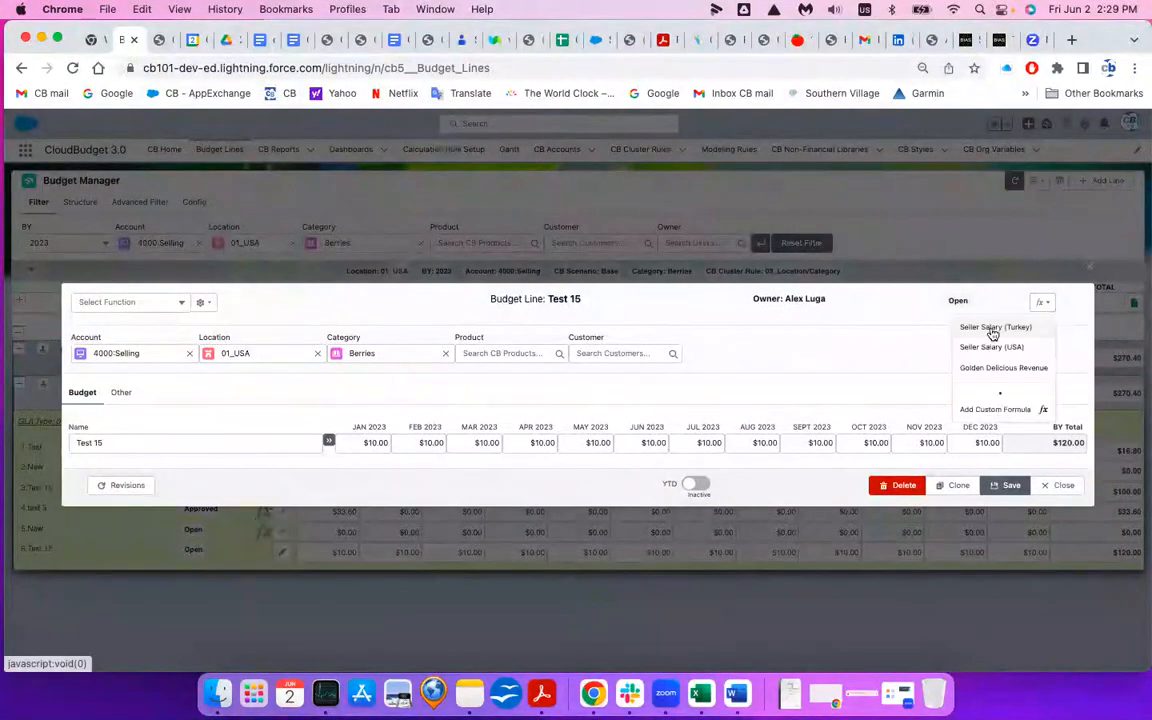
click(987, 411)
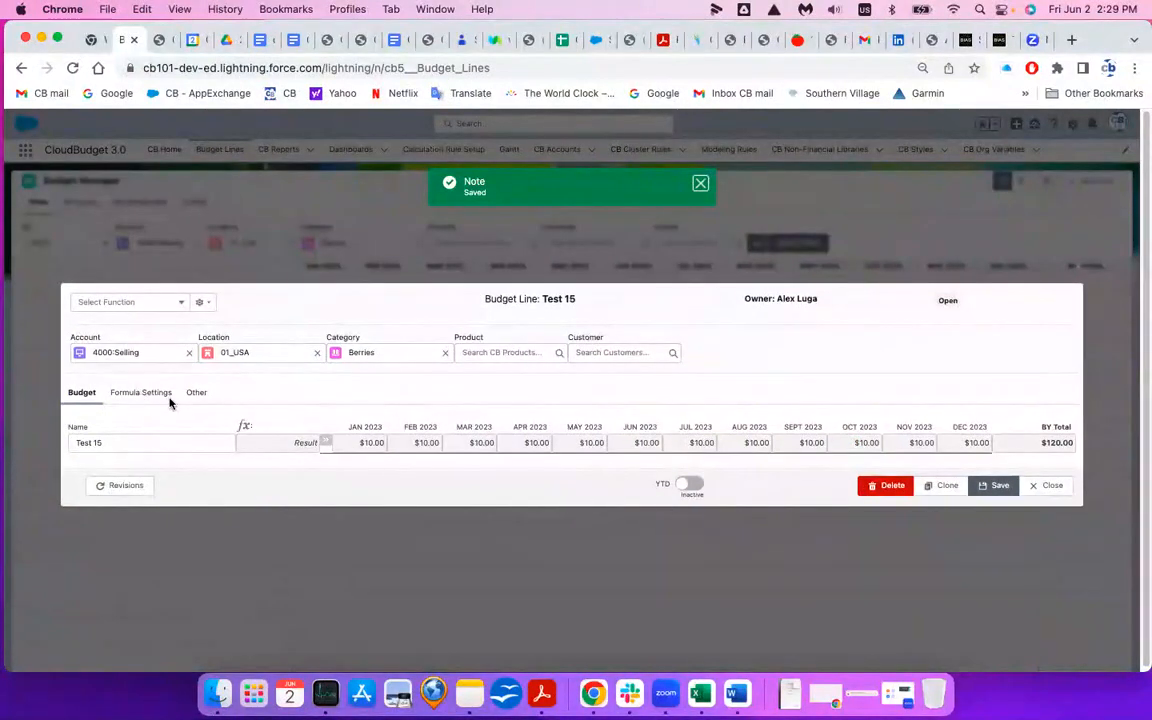
Step: In Test 15's formula settings, assign Custom NFL from the Sale Price source catalog to legend slot 1
click(150, 392)
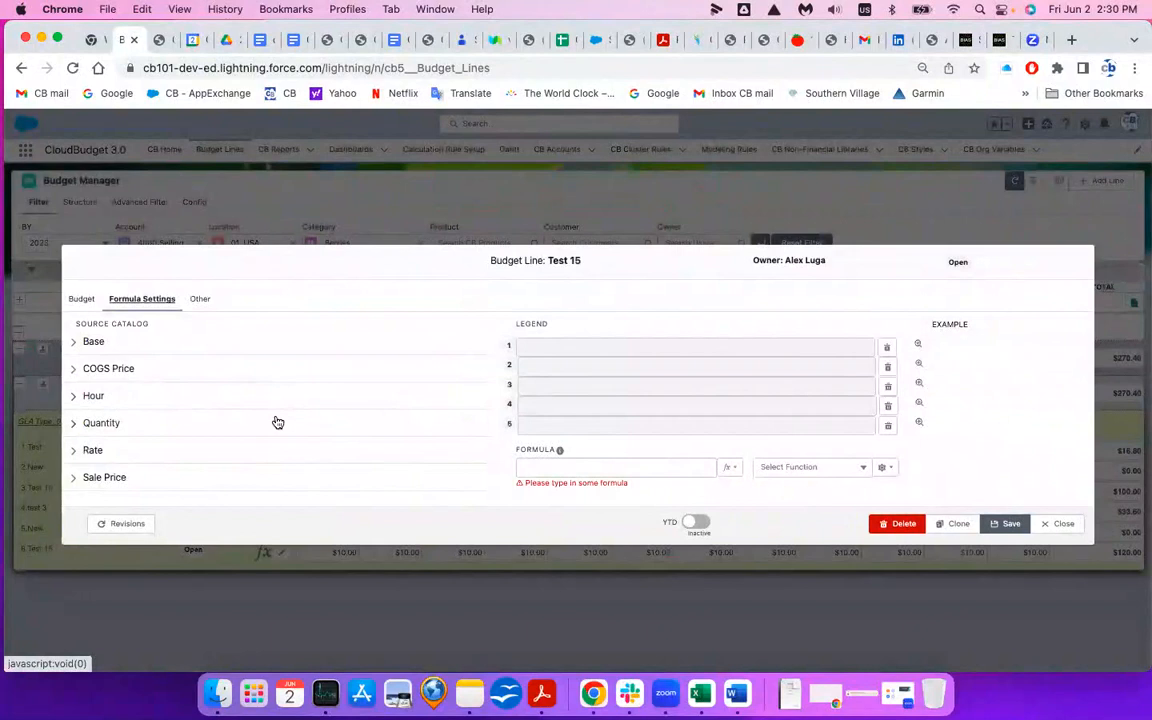
click(76, 477)
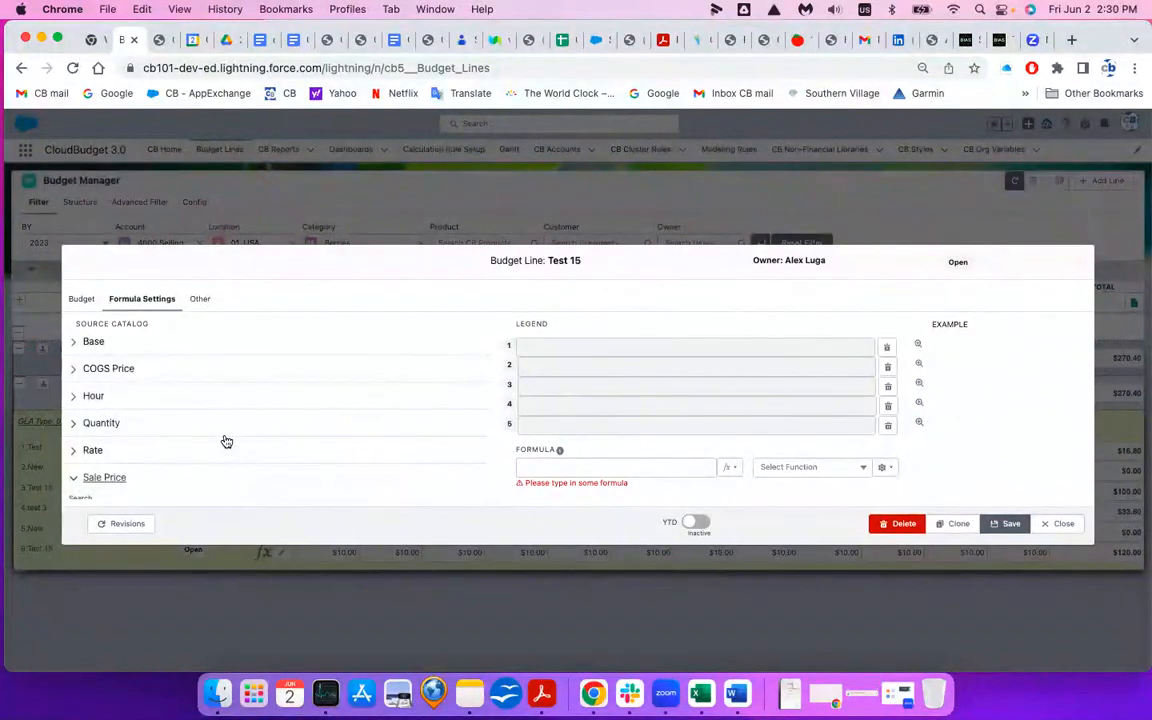
scroll(225, 440, down, 3)
scroll(224, 440, up, 1)
drag(128, 395, 576, 349)
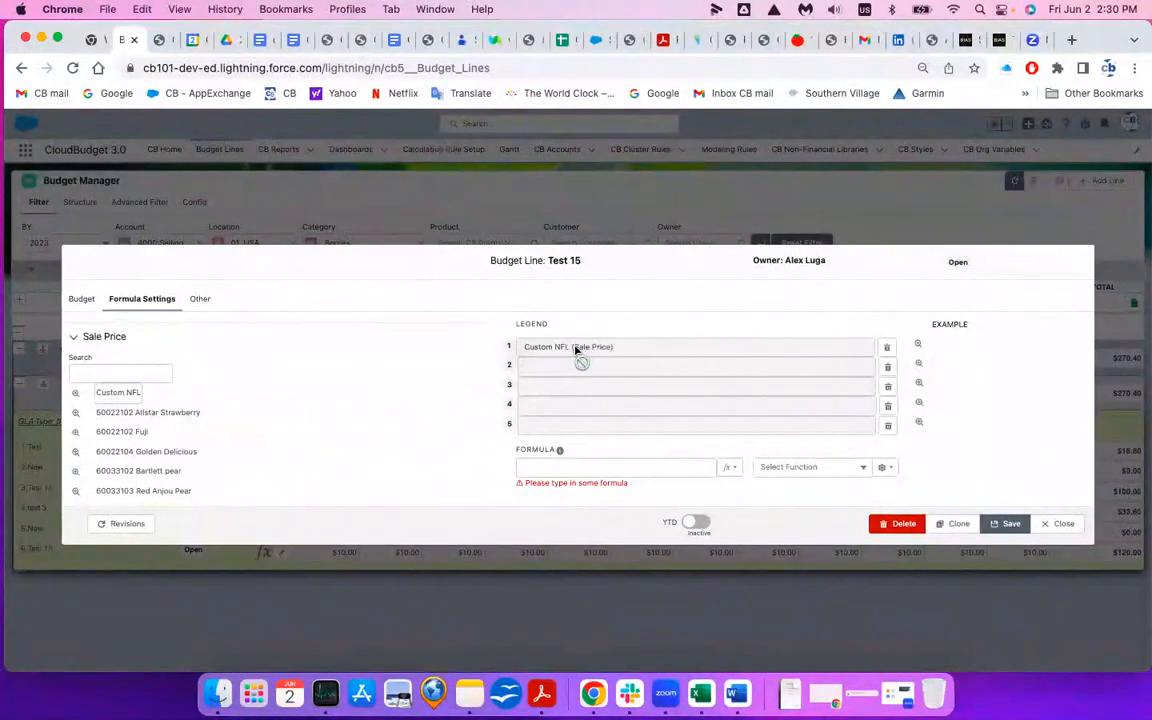
Step: Assign Custom NFL from the Quantity source catalog to legend slot 2
scroll(120, 365, up, 1)
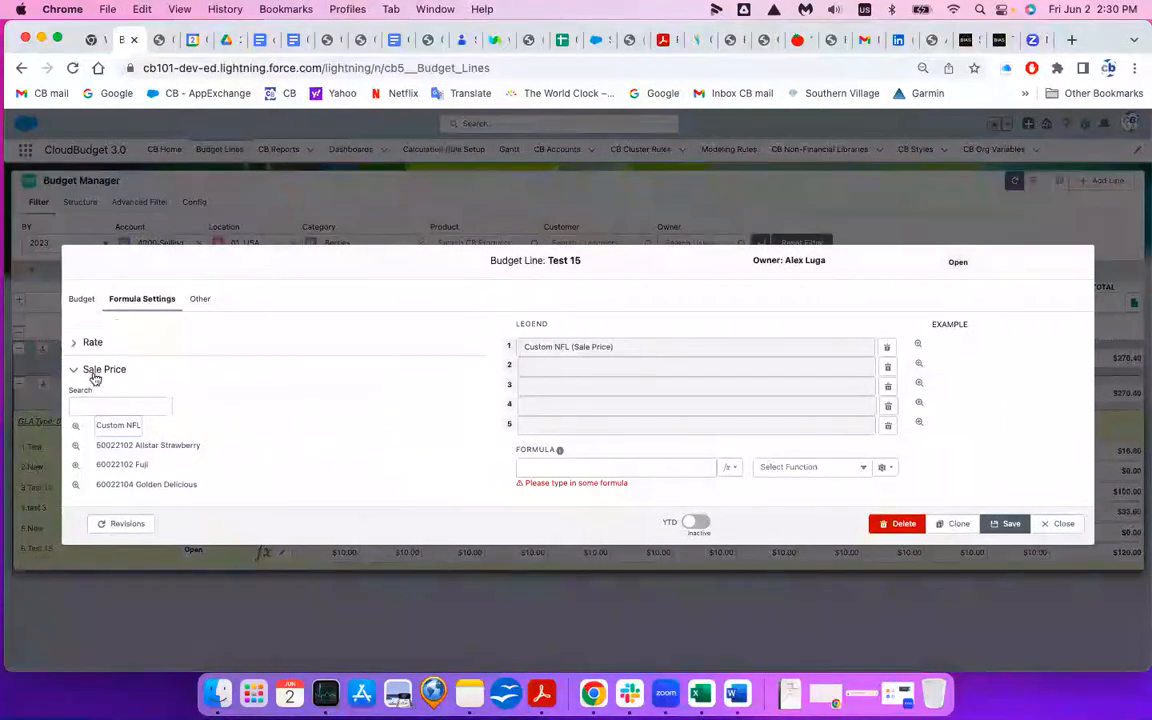
click(75, 350)
click(77, 351)
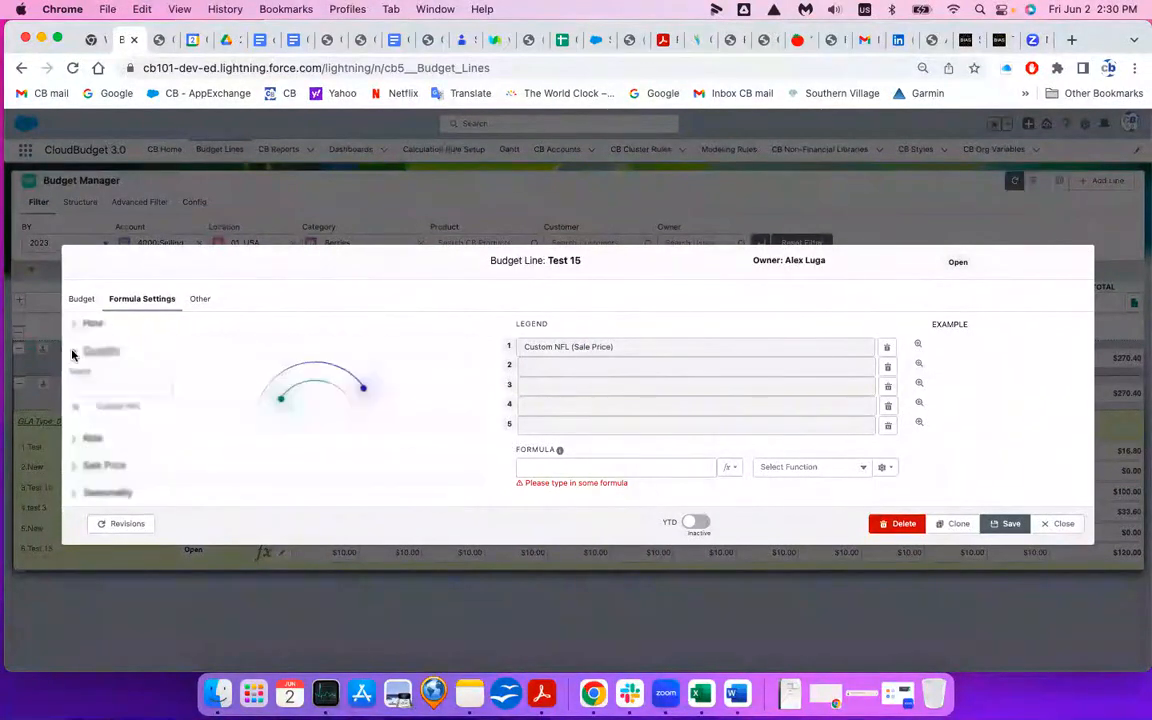
drag(116, 411, 543, 371)
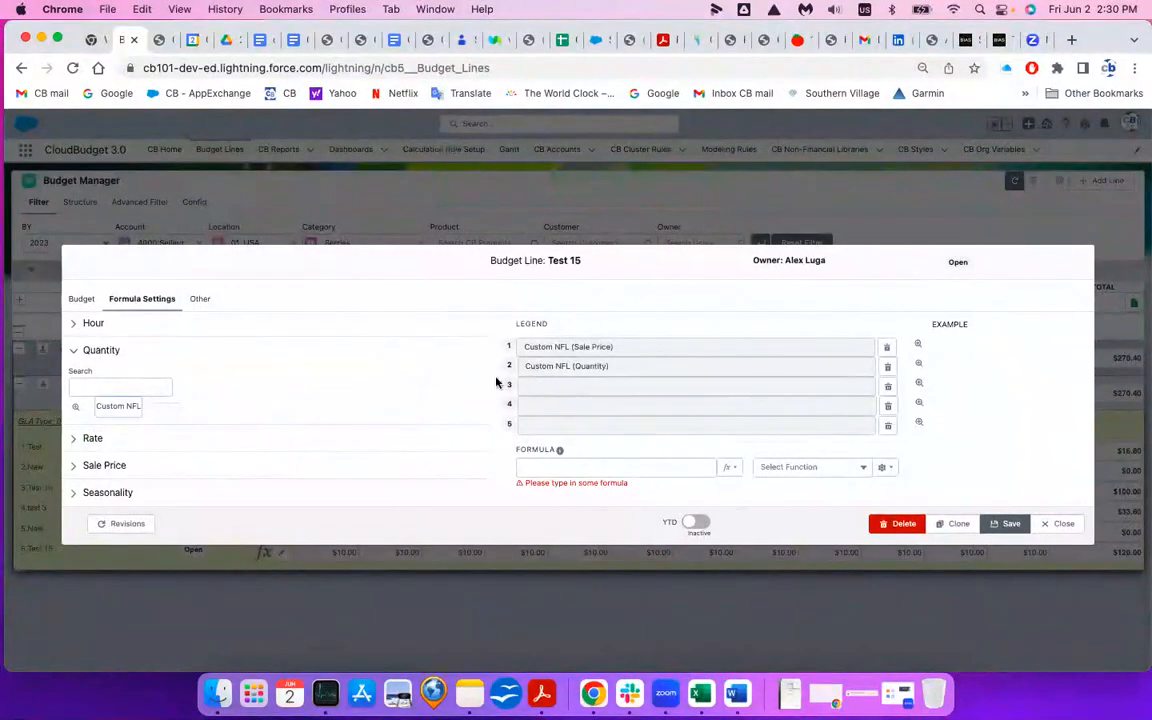
Step: Set the formula of Test 15 to #1 * #2 and save the budget line
click(544, 465)
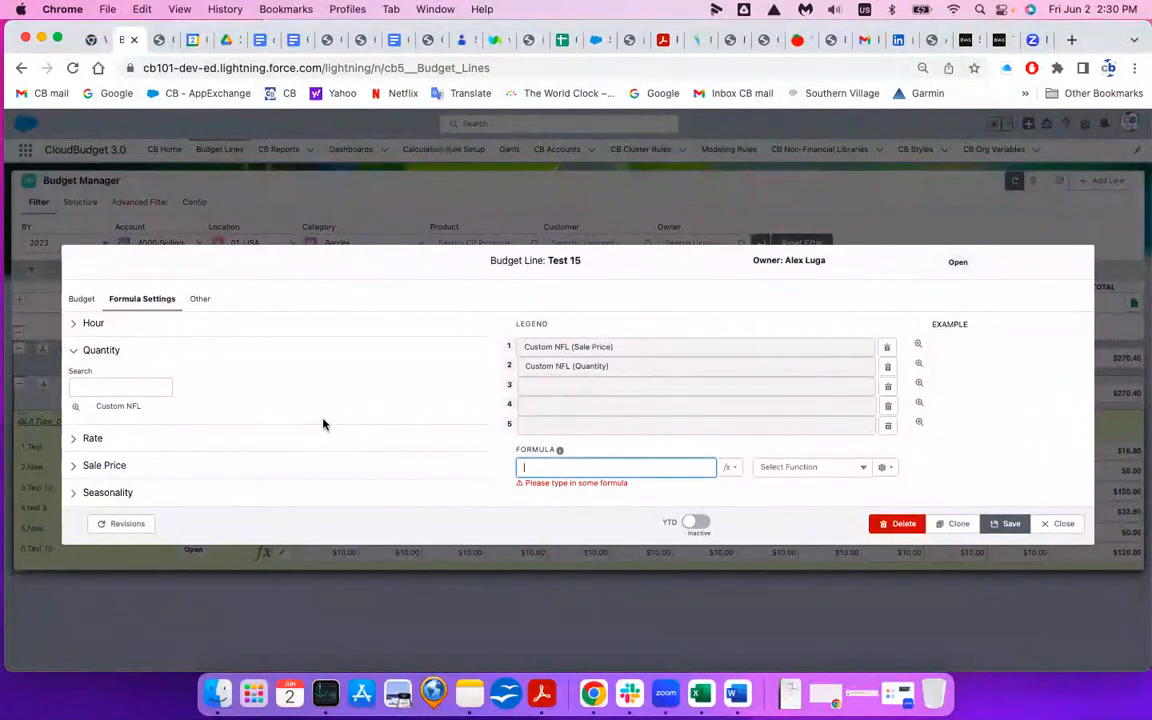
text(#)
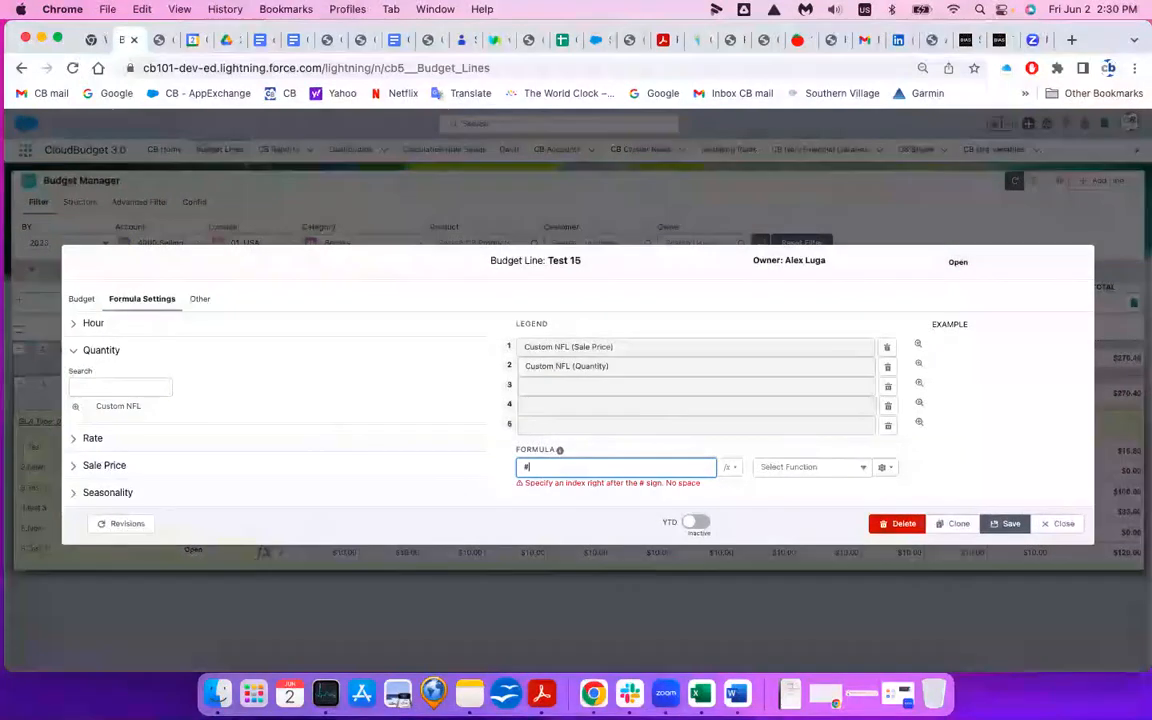
text(1 *)
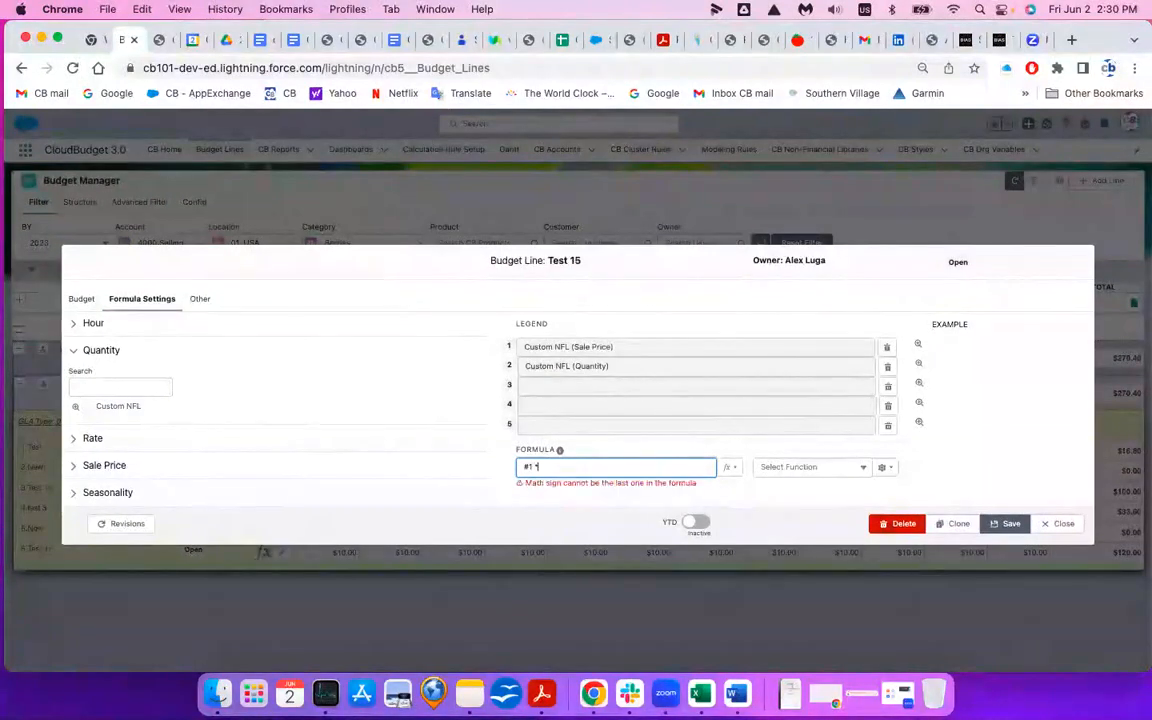
text( #2)
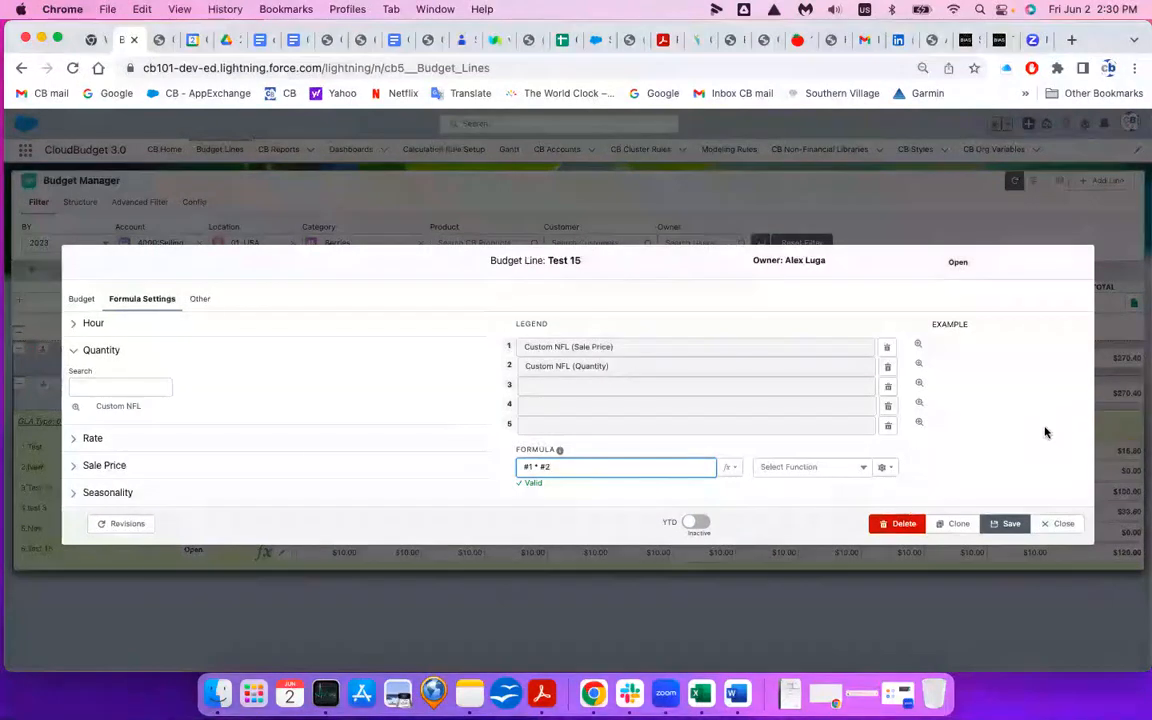
click(1010, 524)
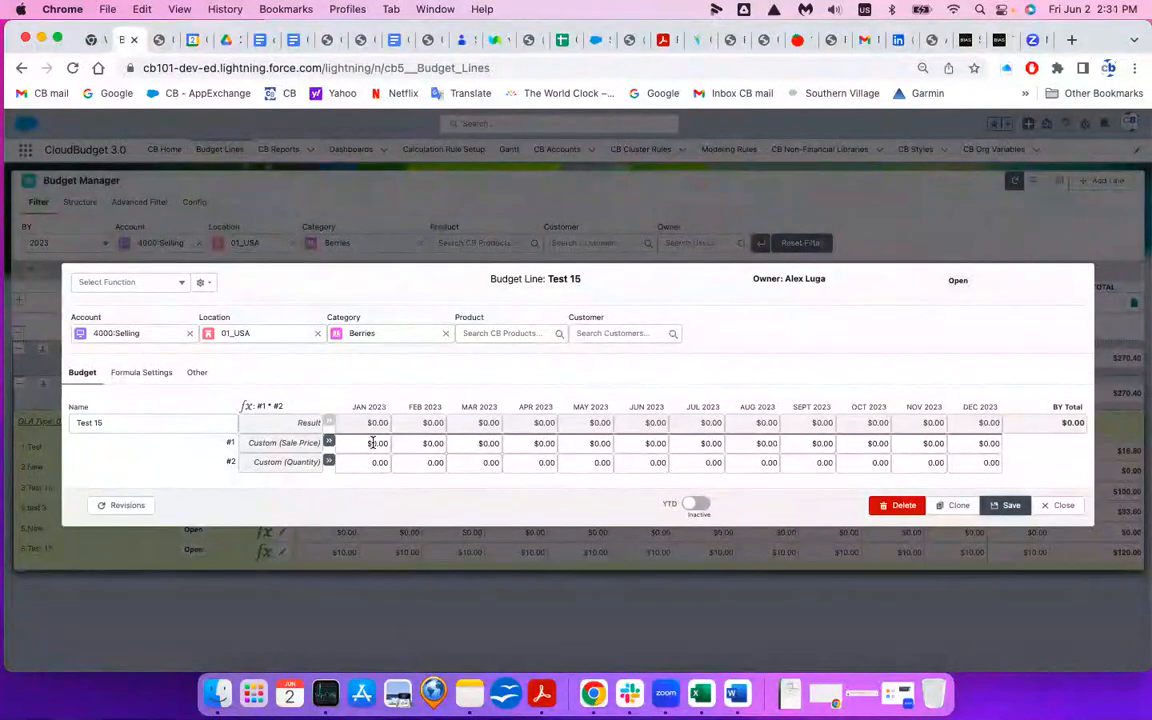
Step: Set the JAN 2023 Custom (Sale Price) to 10 and the Custom (Quantity) to 10
click(372, 442)
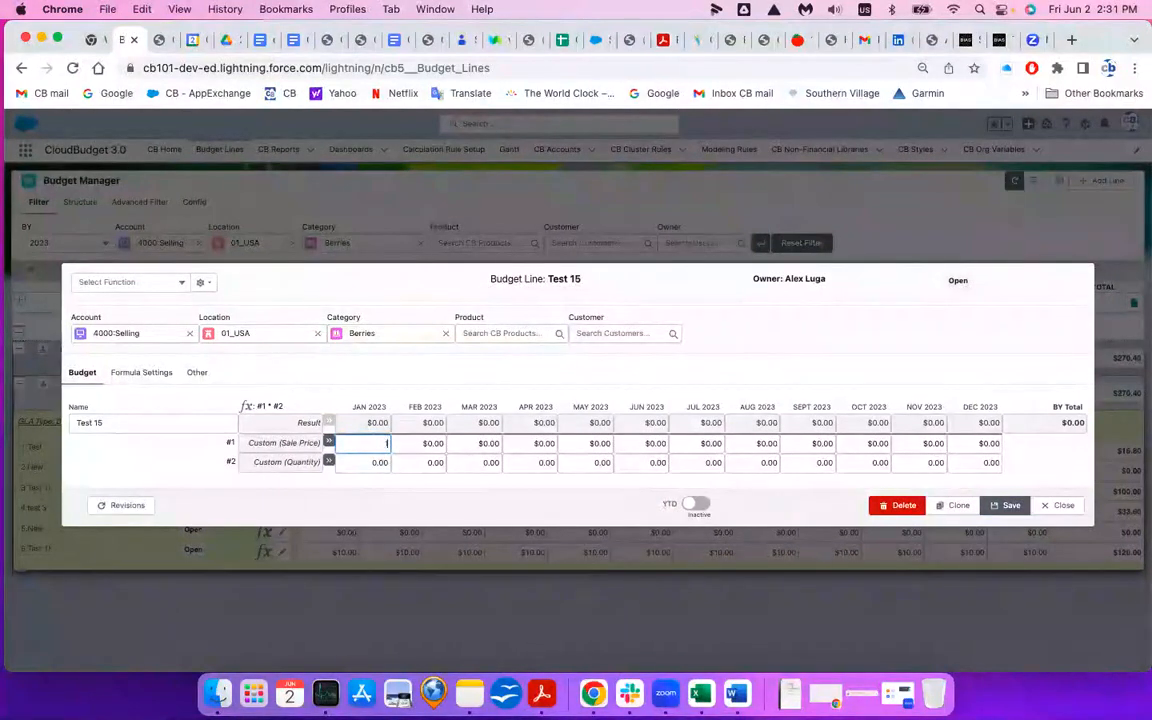
click(390, 468)
click(386, 460)
text(10)
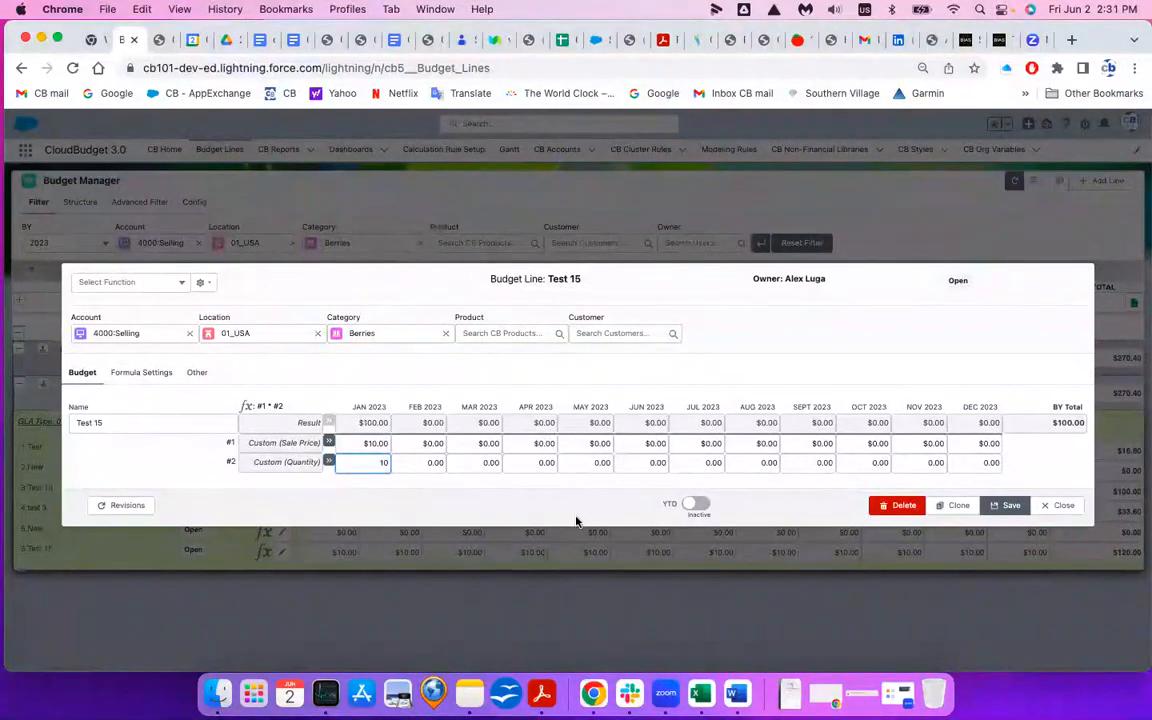
click(521, 504)
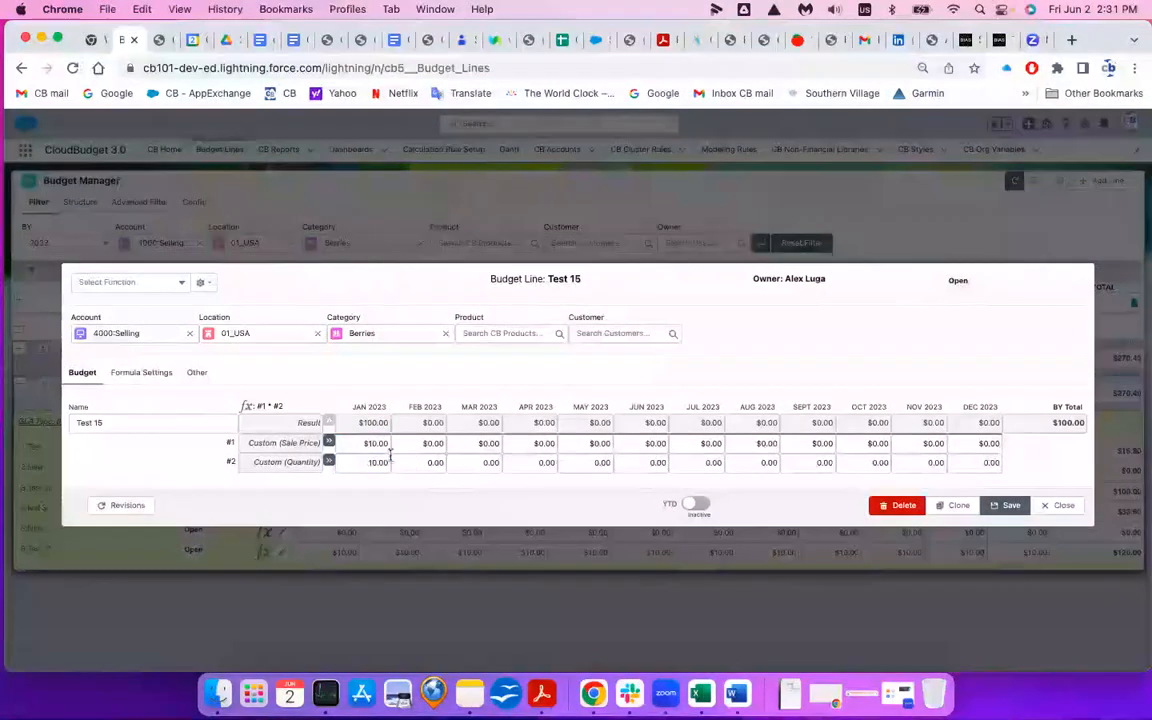
Step: Set the JAN 2023 Custom (Quantity) to 20, then save and close Test 15
click(385, 464)
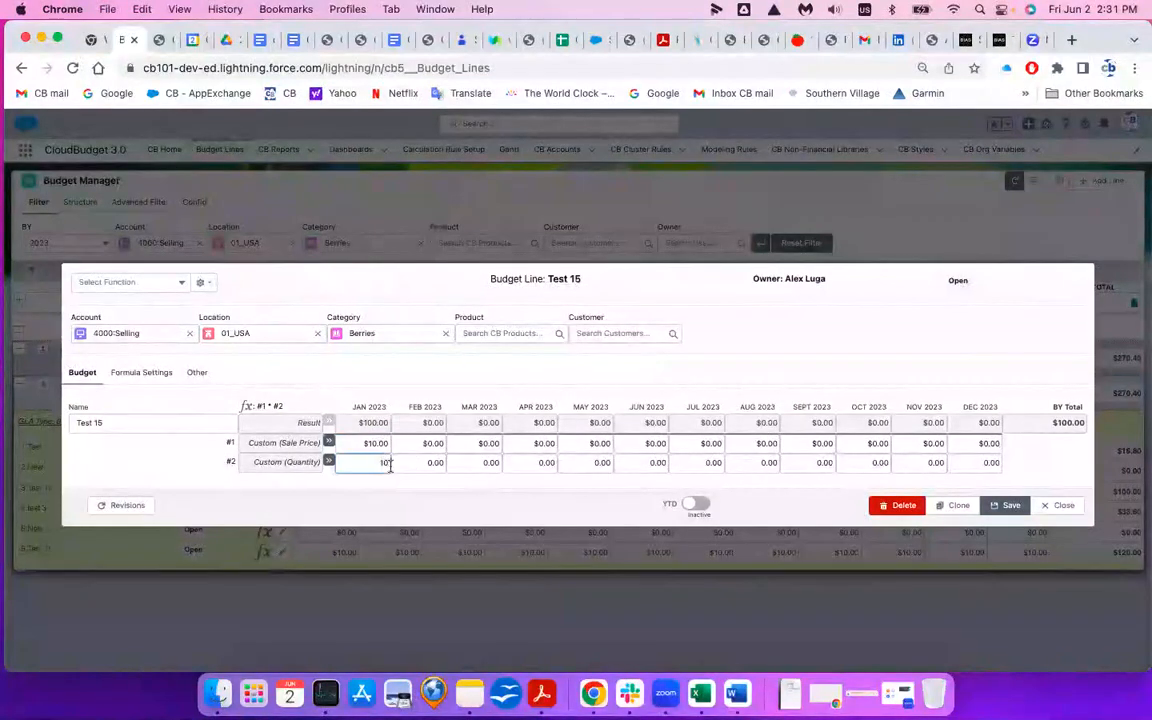
text(2)
click(441, 496)
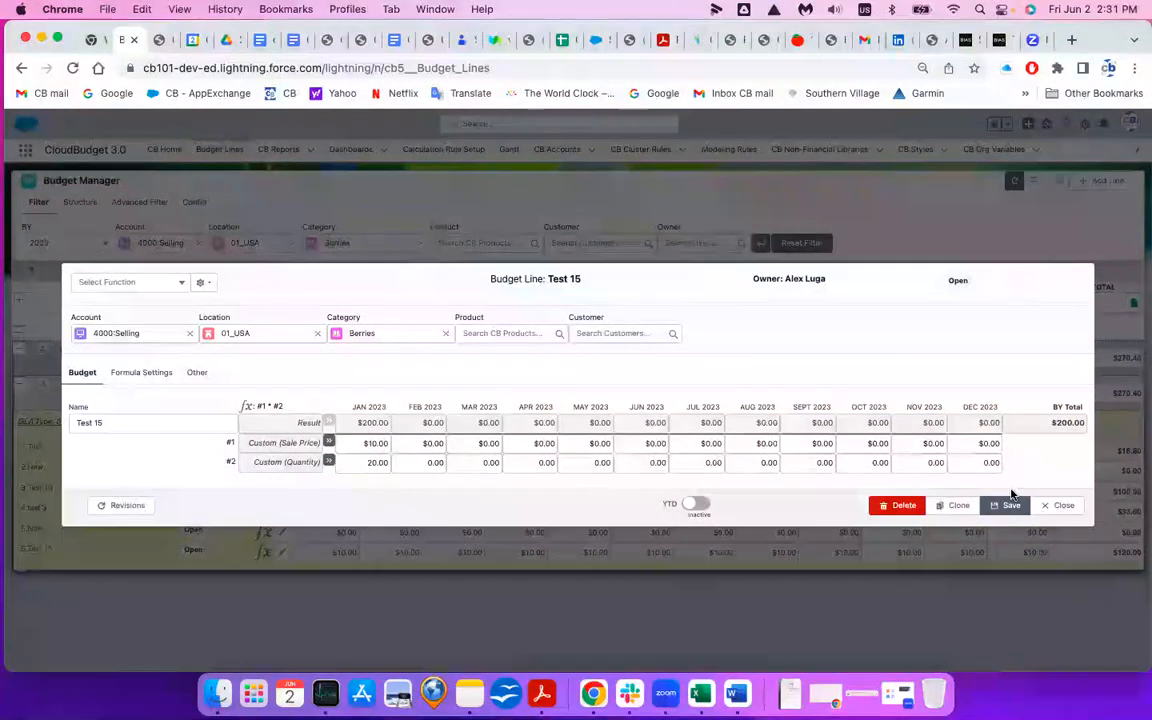
click(1007, 506)
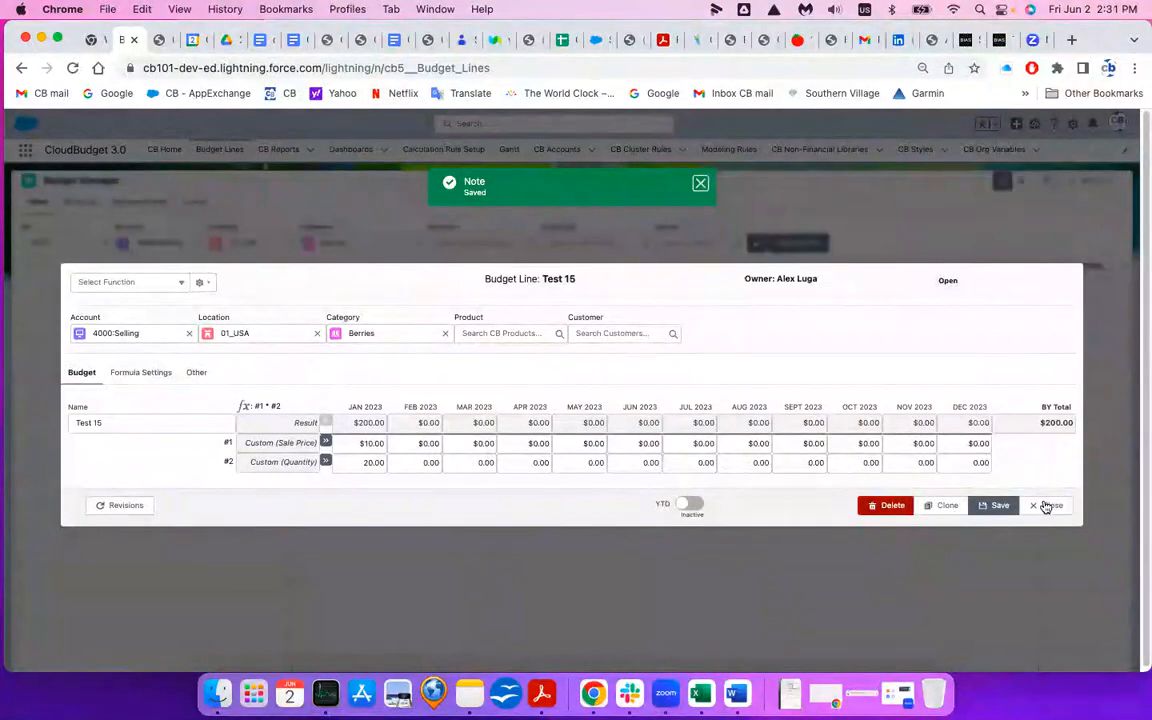
click(1038, 509)
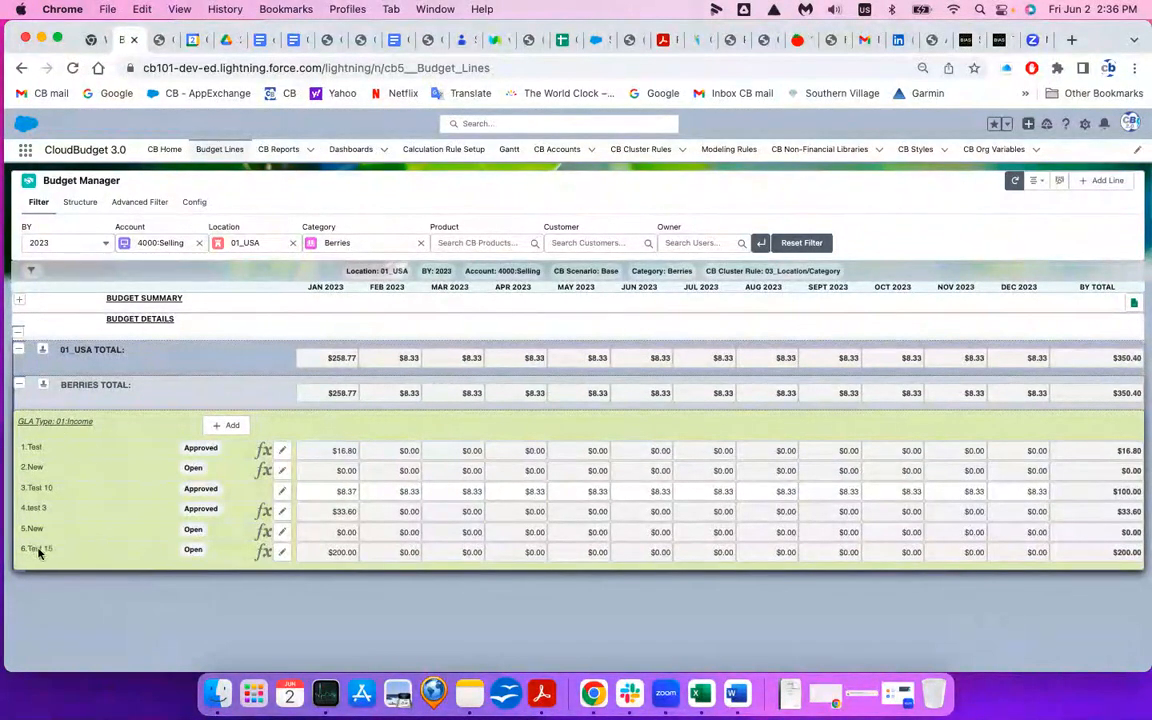
Step: In the Berries approval dialog, submit only Test 15 by excluding both open New lines, and approve the submitted Test 15
click(43, 388)
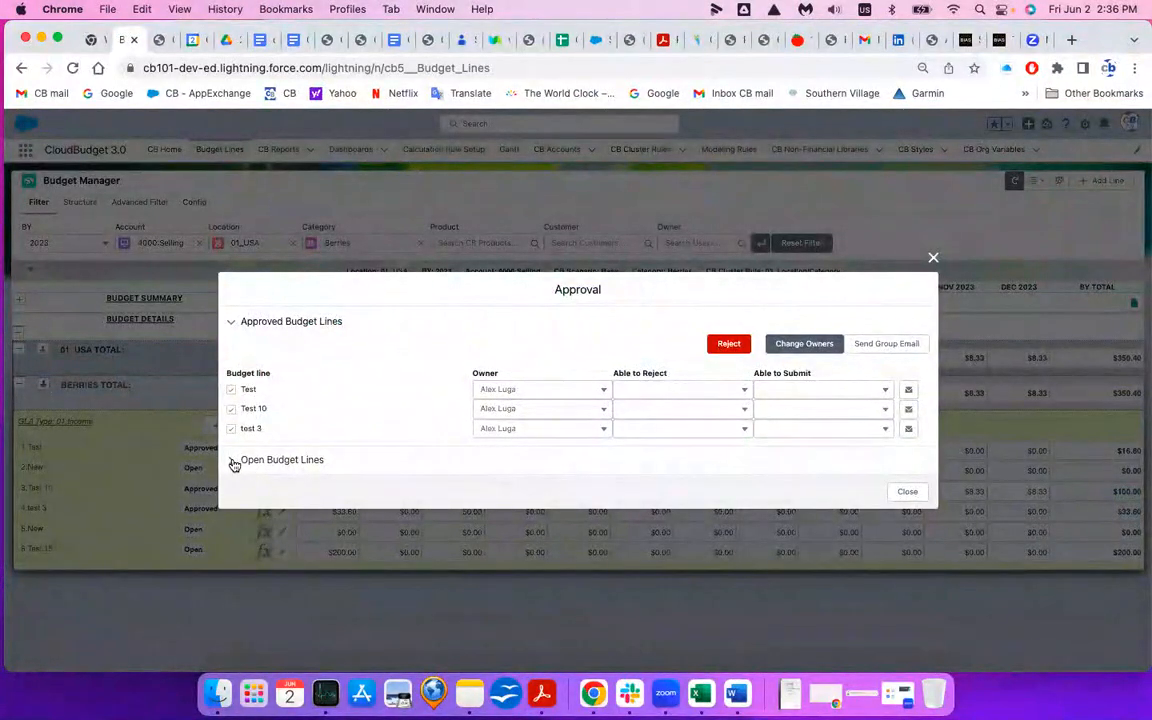
click(231, 462)
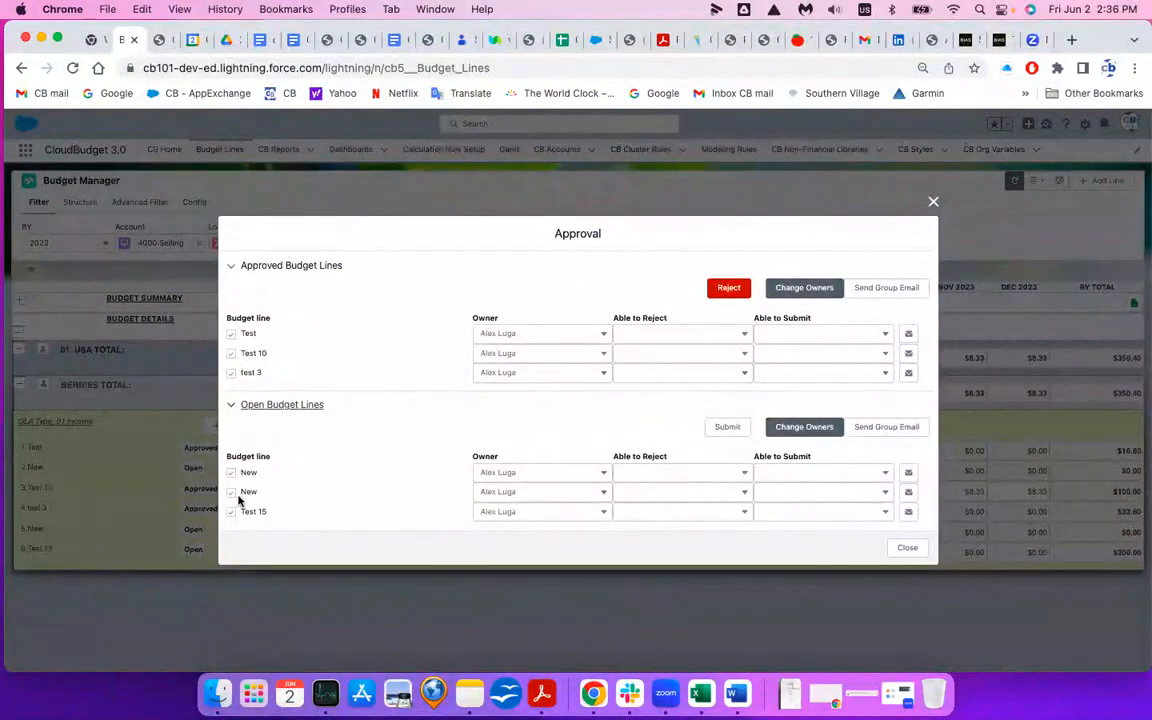
click(231, 473)
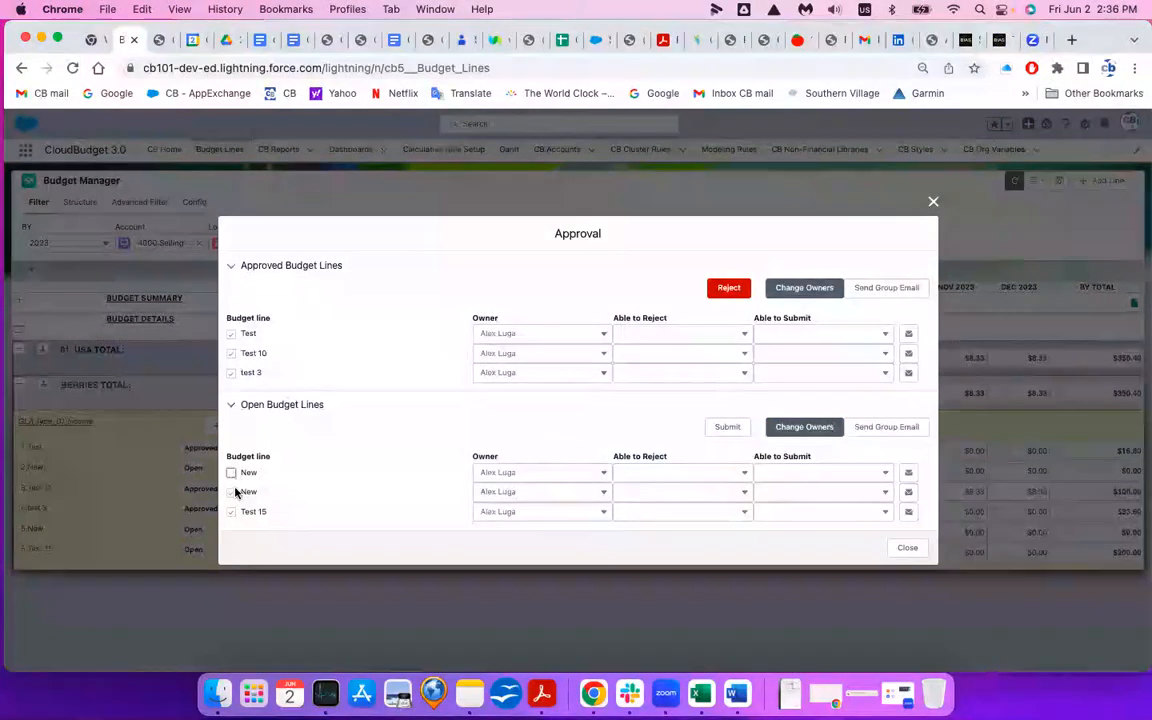
click(232, 492)
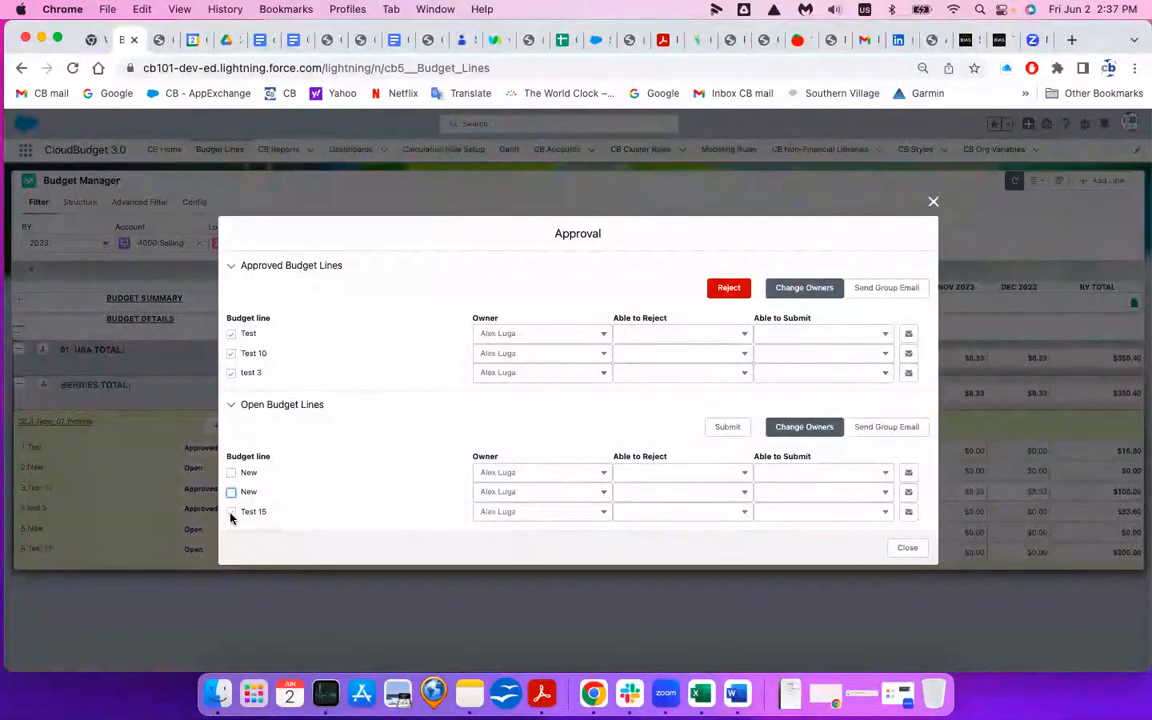
click(723, 428)
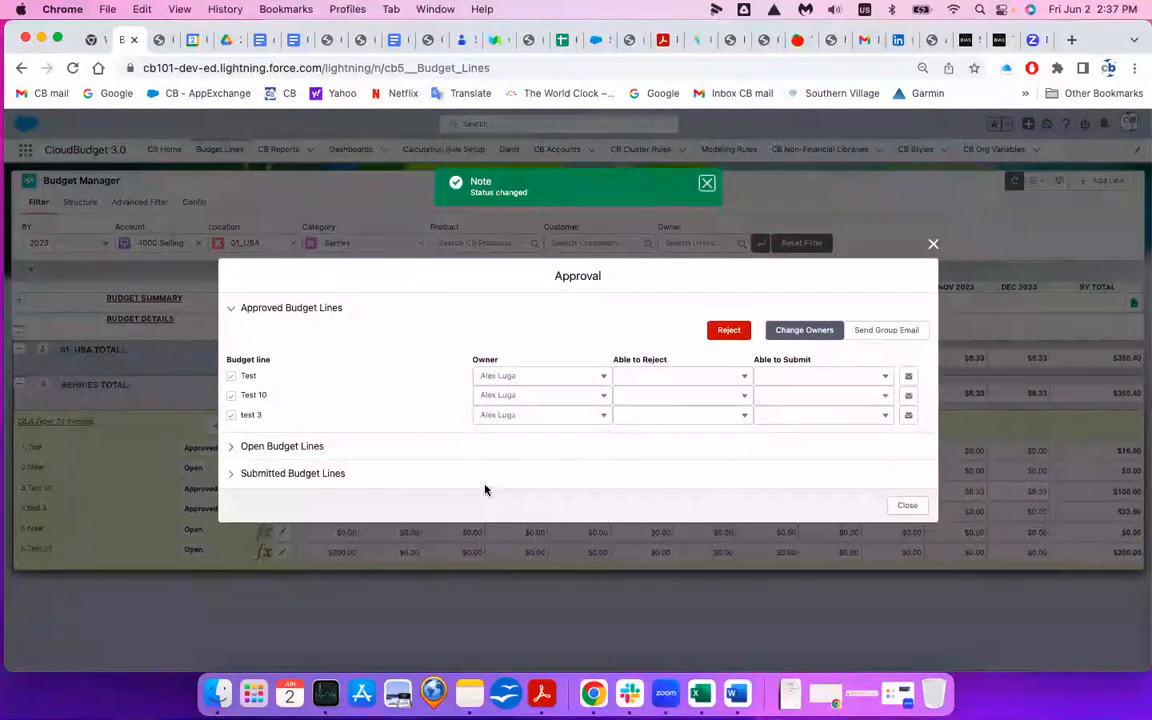
click(232, 475)
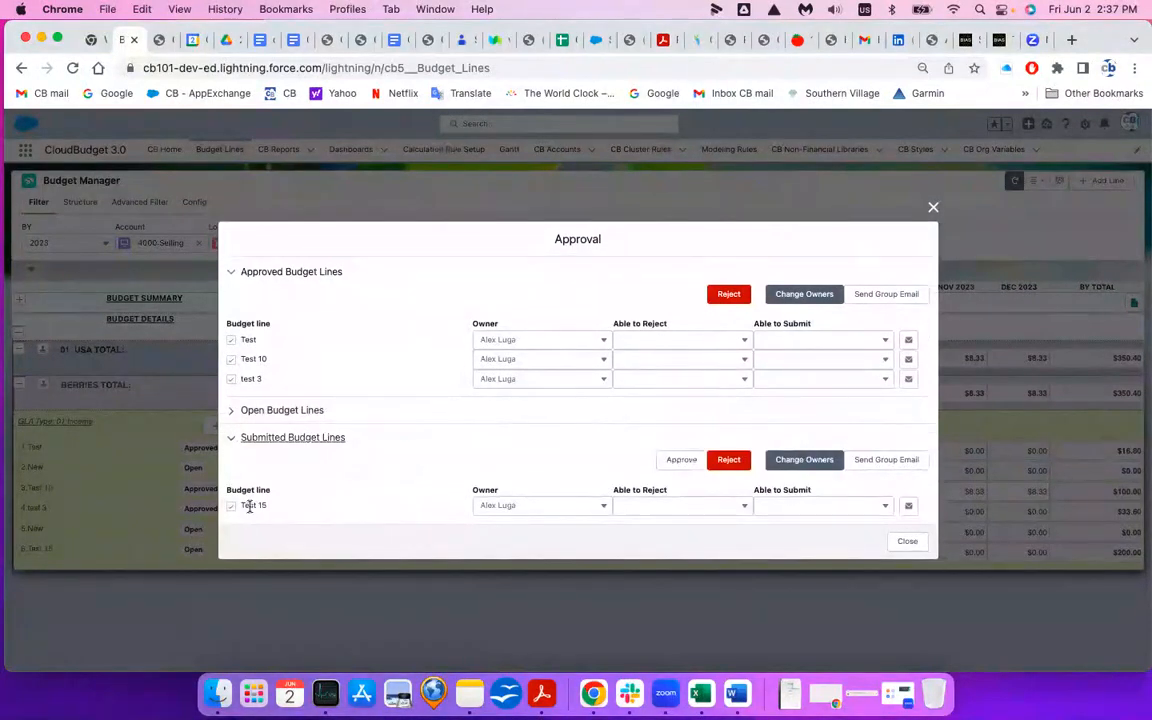
click(682, 463)
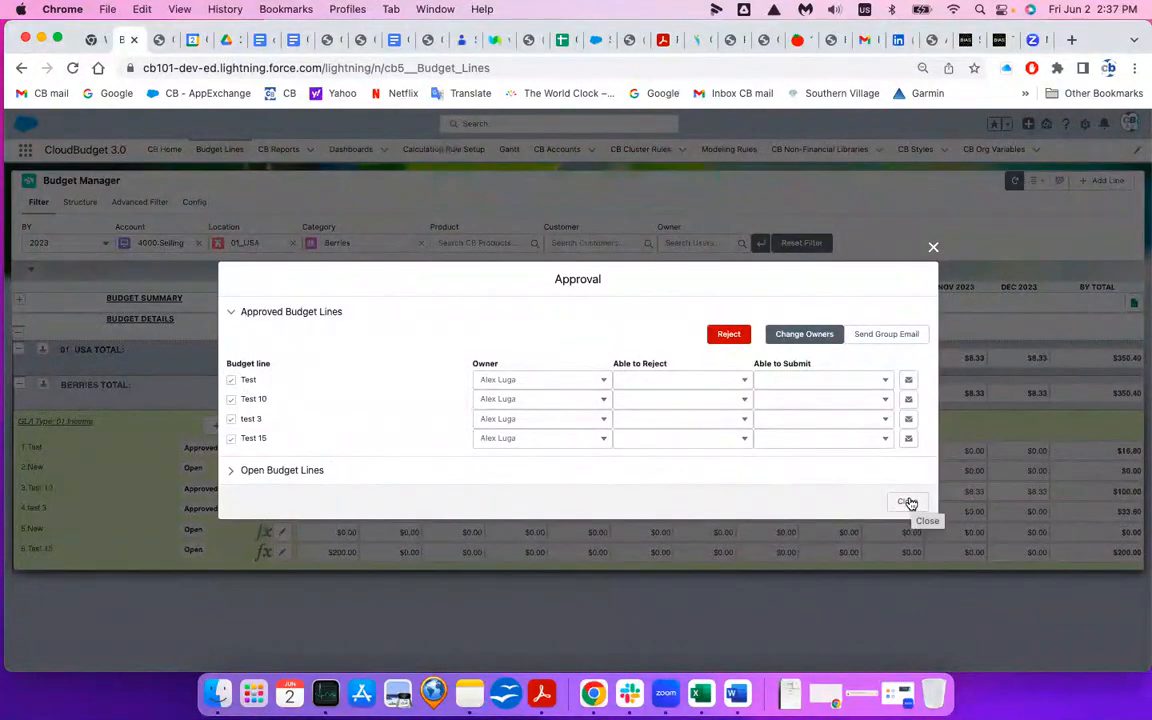
Step: Leave the approval dialog and show the Profit and Loss 2023 CB report with the Location/Product configuration
click(907, 502)
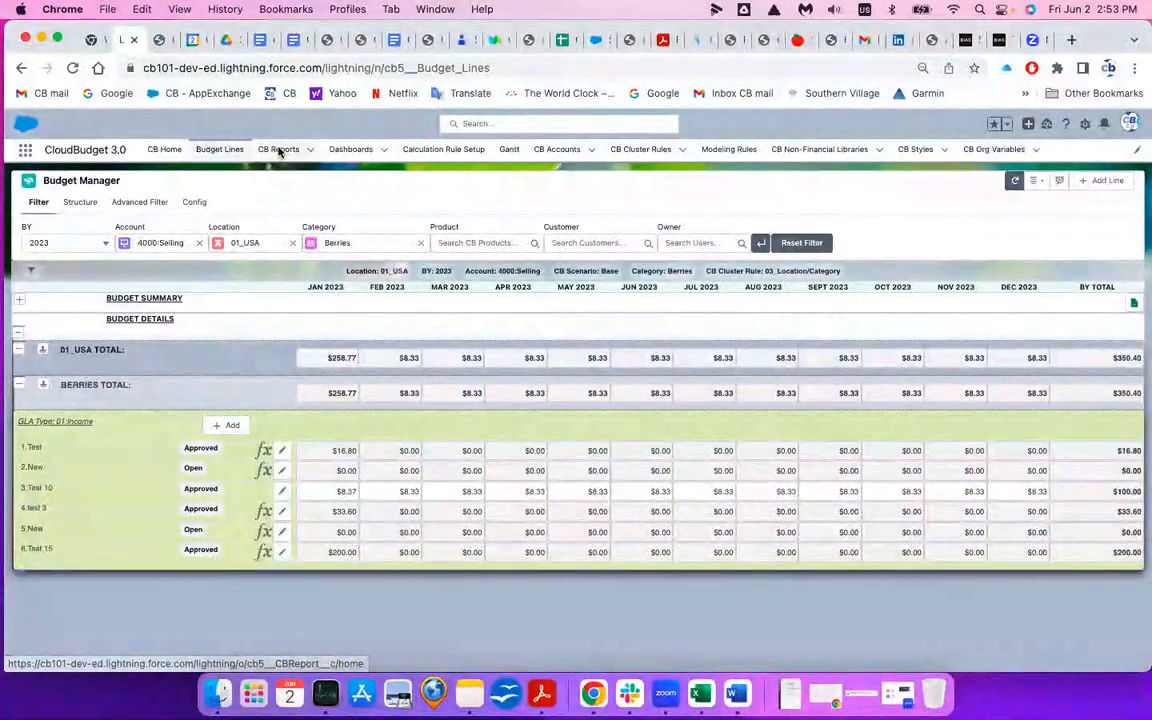
click(280, 150)
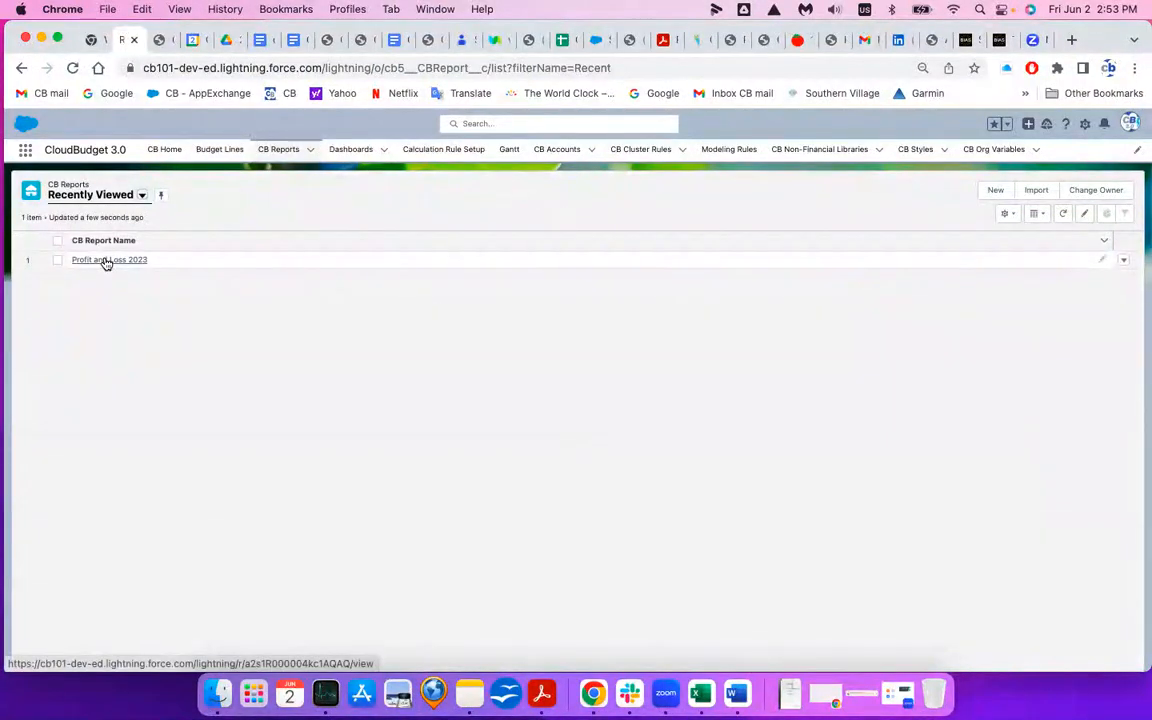
click(106, 262)
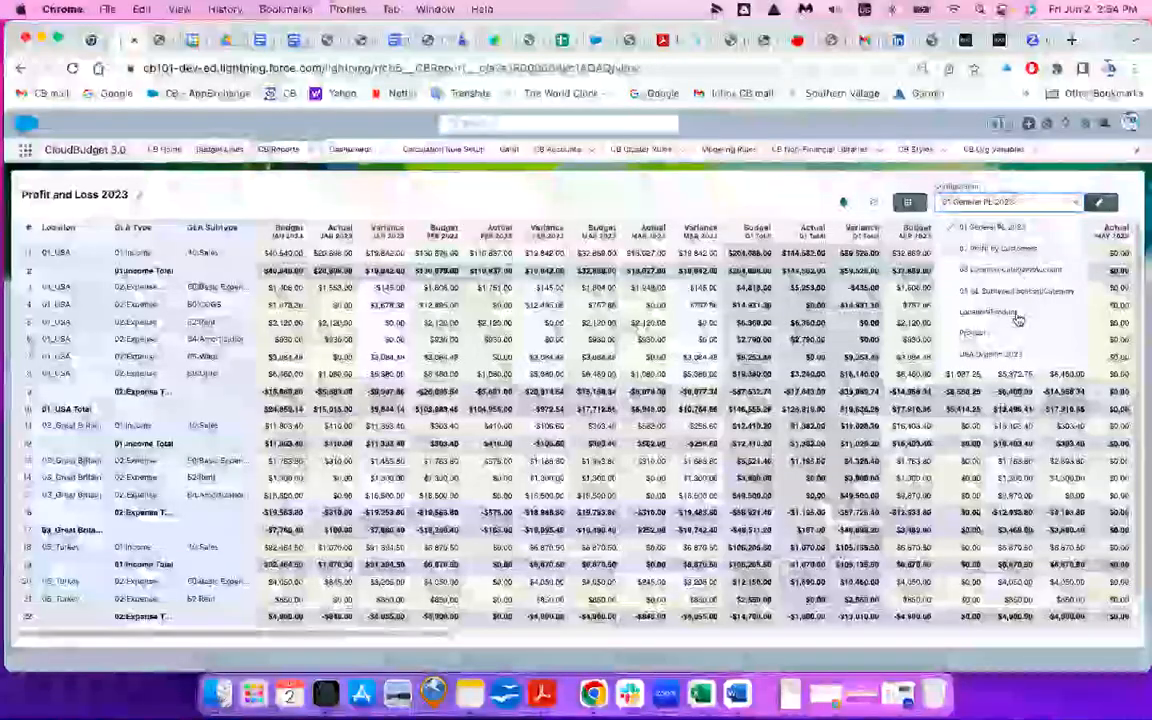
click(1016, 314)
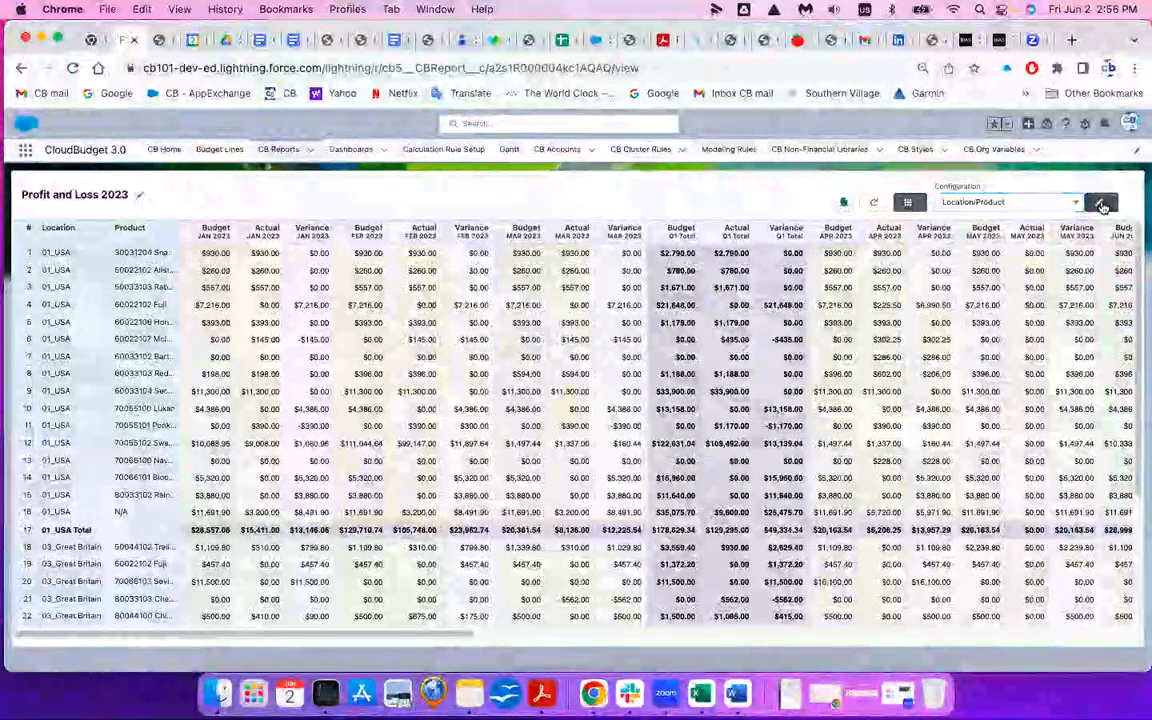
Step: In the Location/Product report configuration, replace Product with Customer as the second grouping field
click(1101, 204)
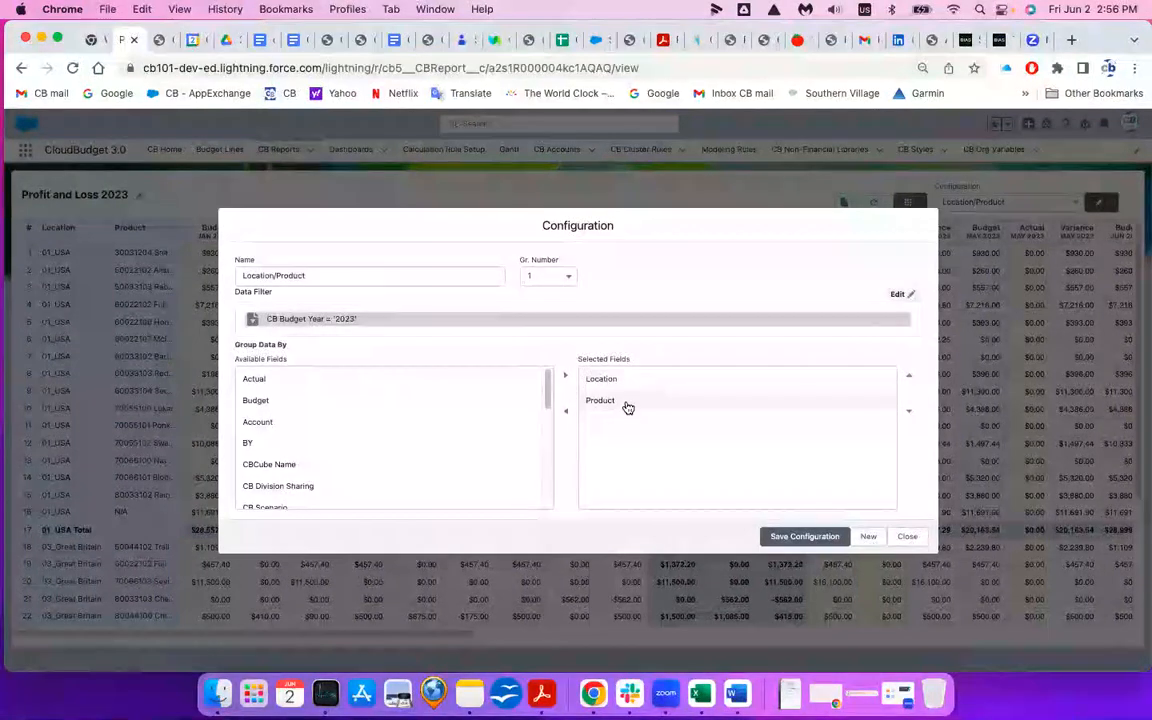
click(592, 410)
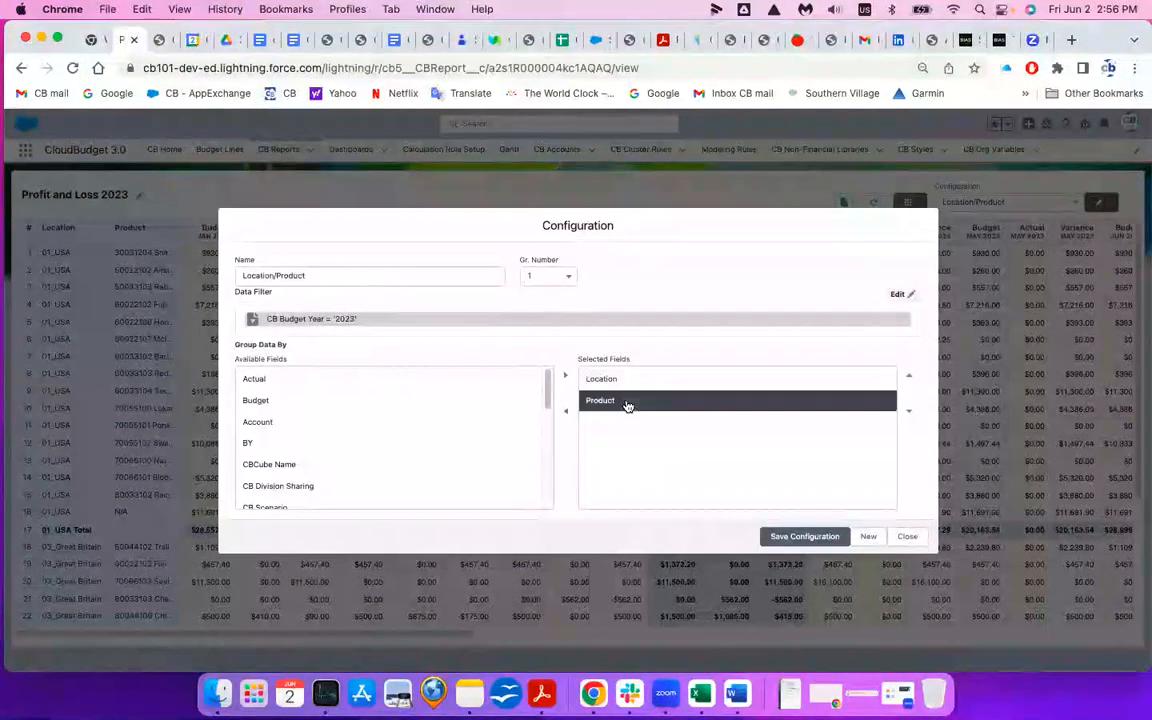
click(565, 411)
scroll(362, 428, down, 5)
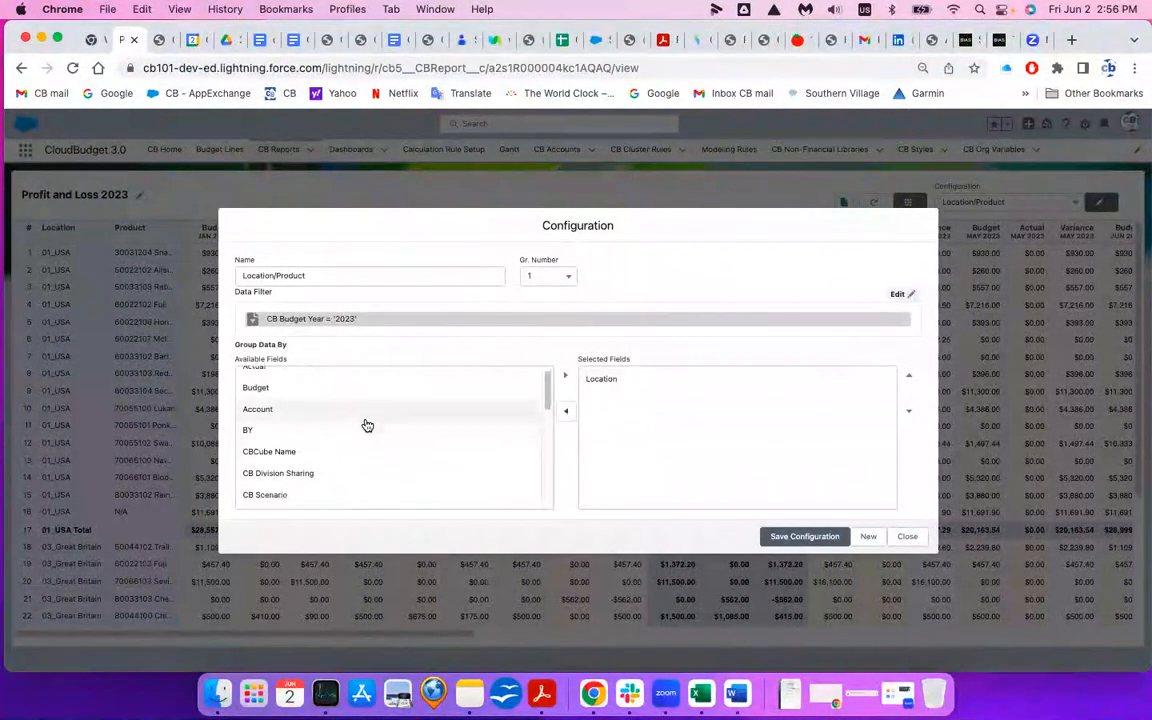
scroll(368, 425, up, 3)
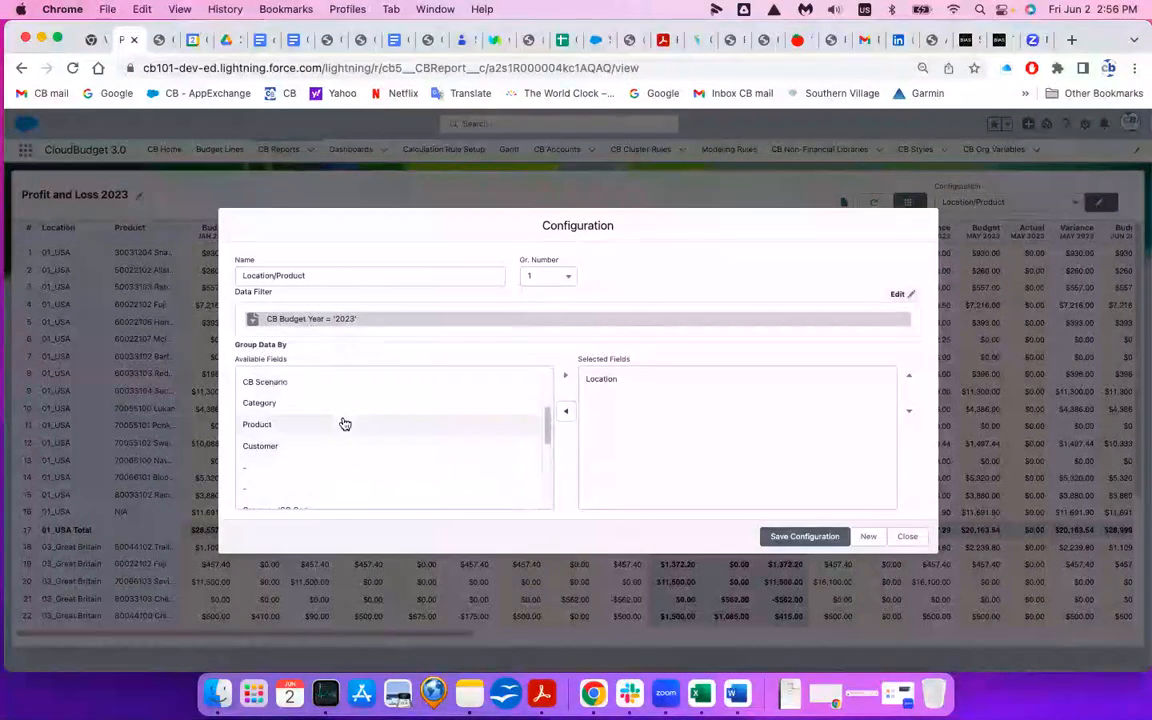
click(327, 452)
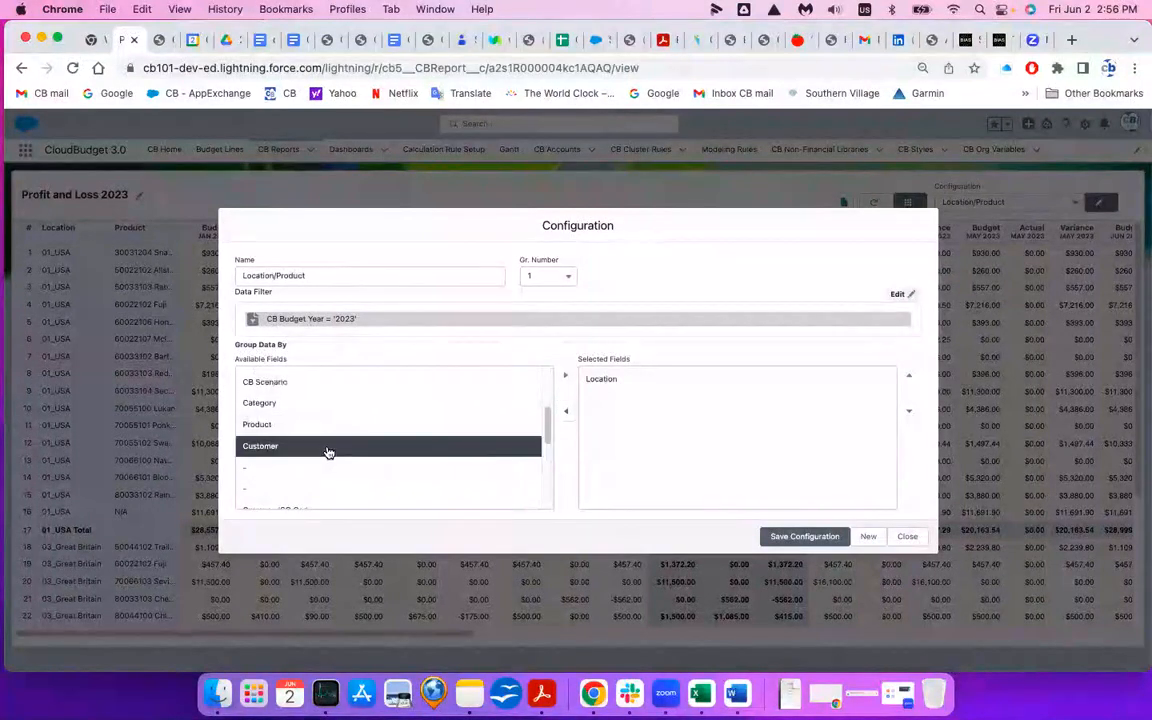
click(566, 377)
Step: Rename the report configuration to Location/Customer and save it
click(328, 275)
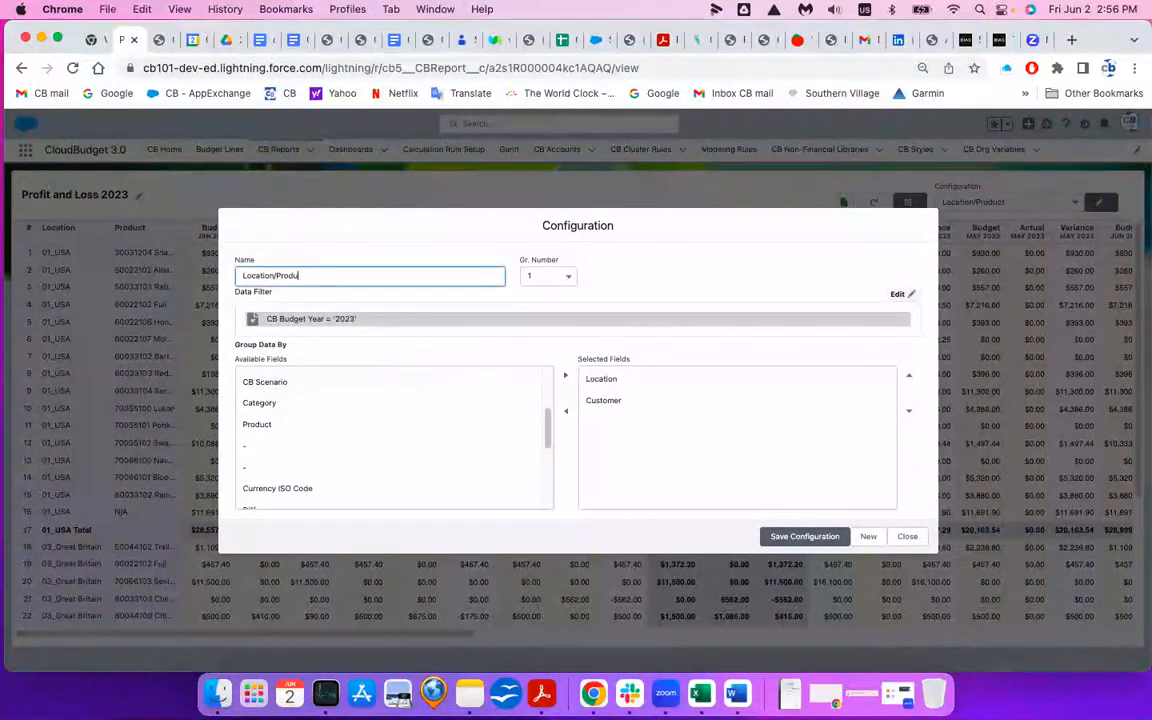
text(/Custome)
click(810, 537)
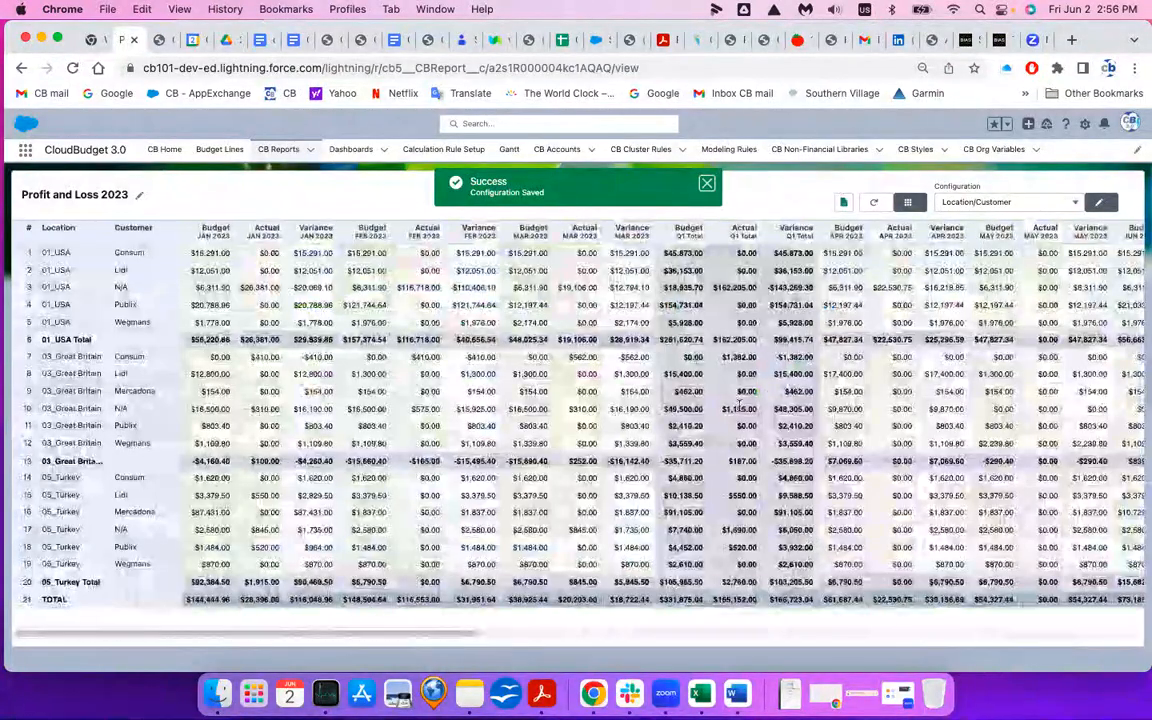
click(706, 185)
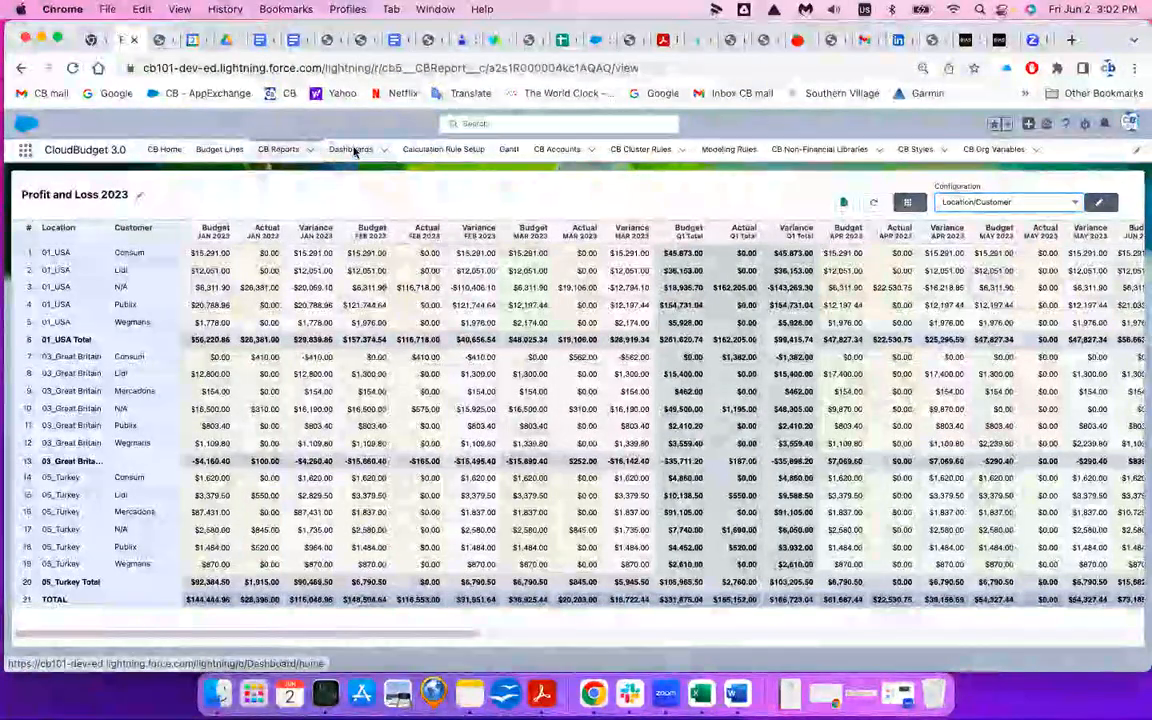
Step: Open the Plan/Actual 2022 dashboard and examine its plan and actual charts by location, account, customer and category
click(353, 150)
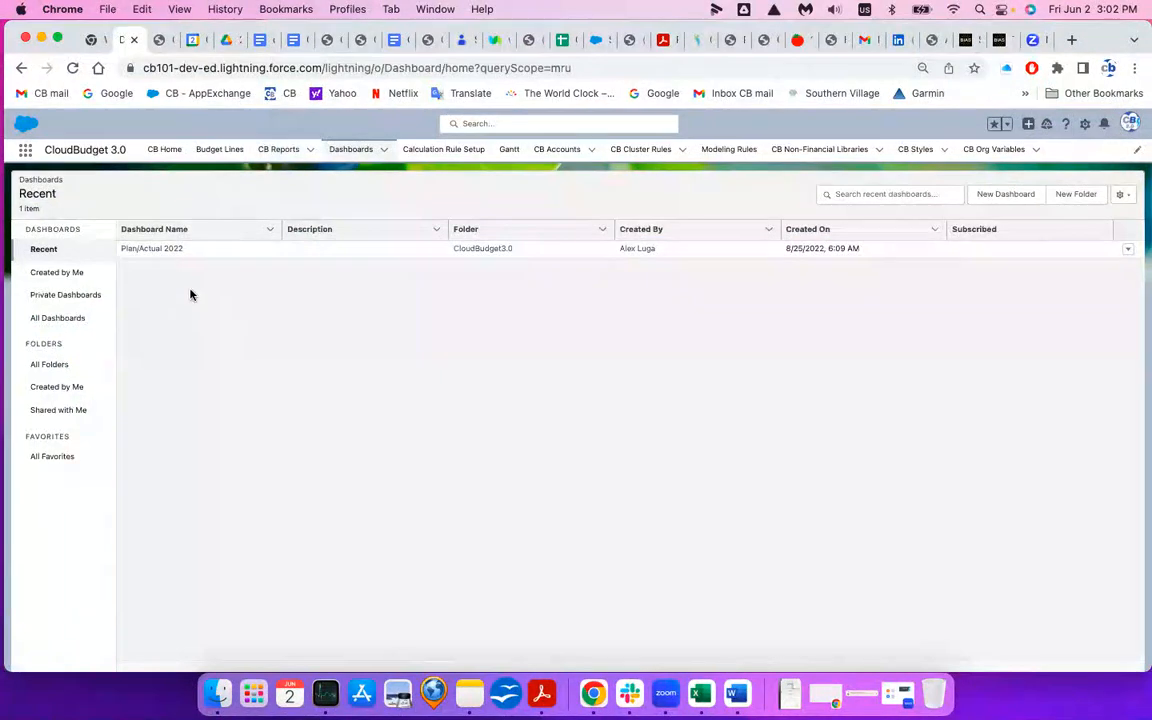
click(146, 250)
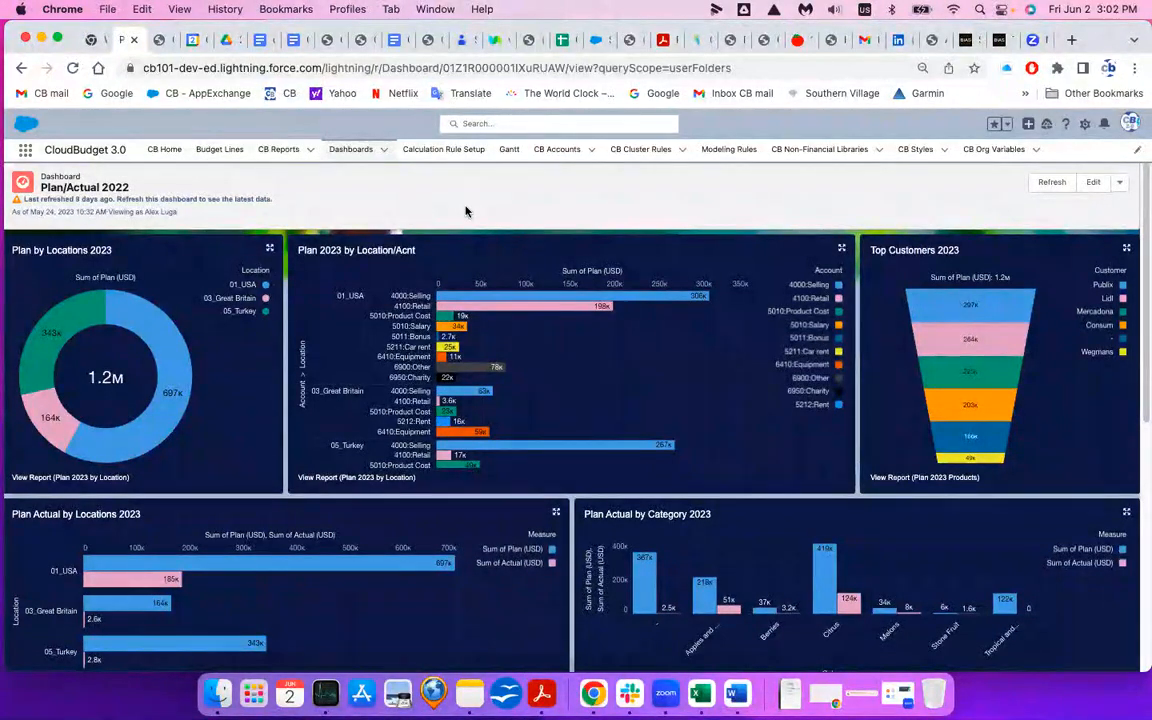
scroll(467, 212, down, 1)
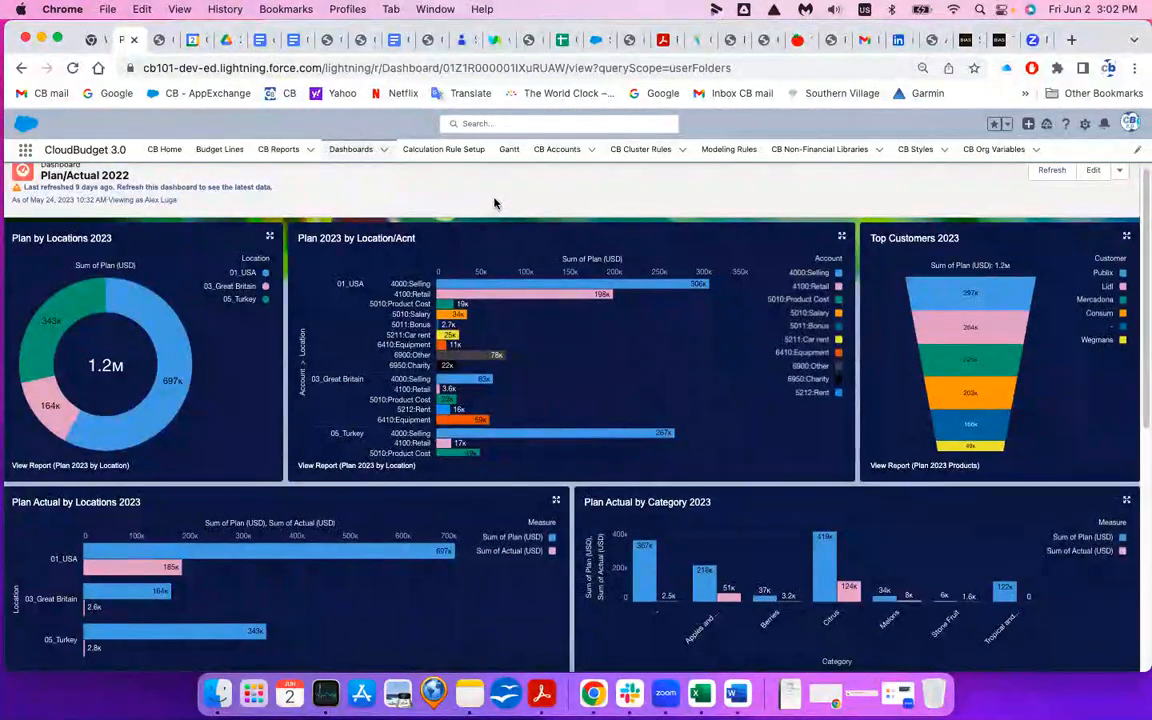
scroll(493, 203, up, 1)
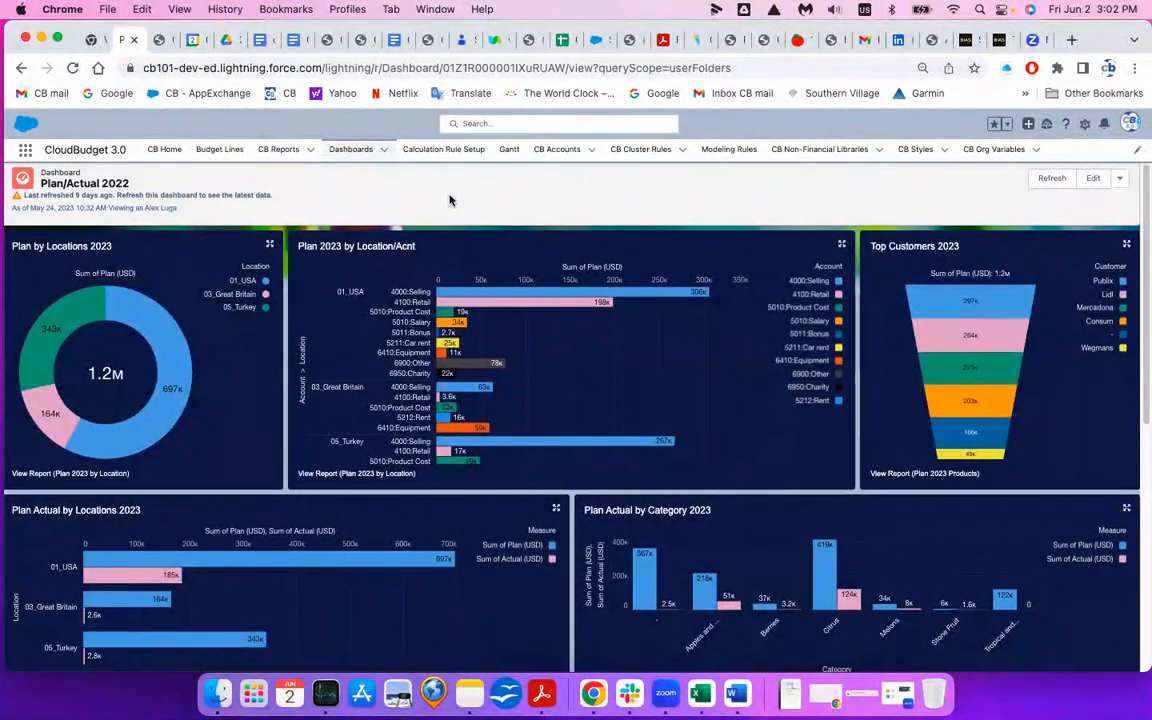
scroll(449, 202, down, 2)
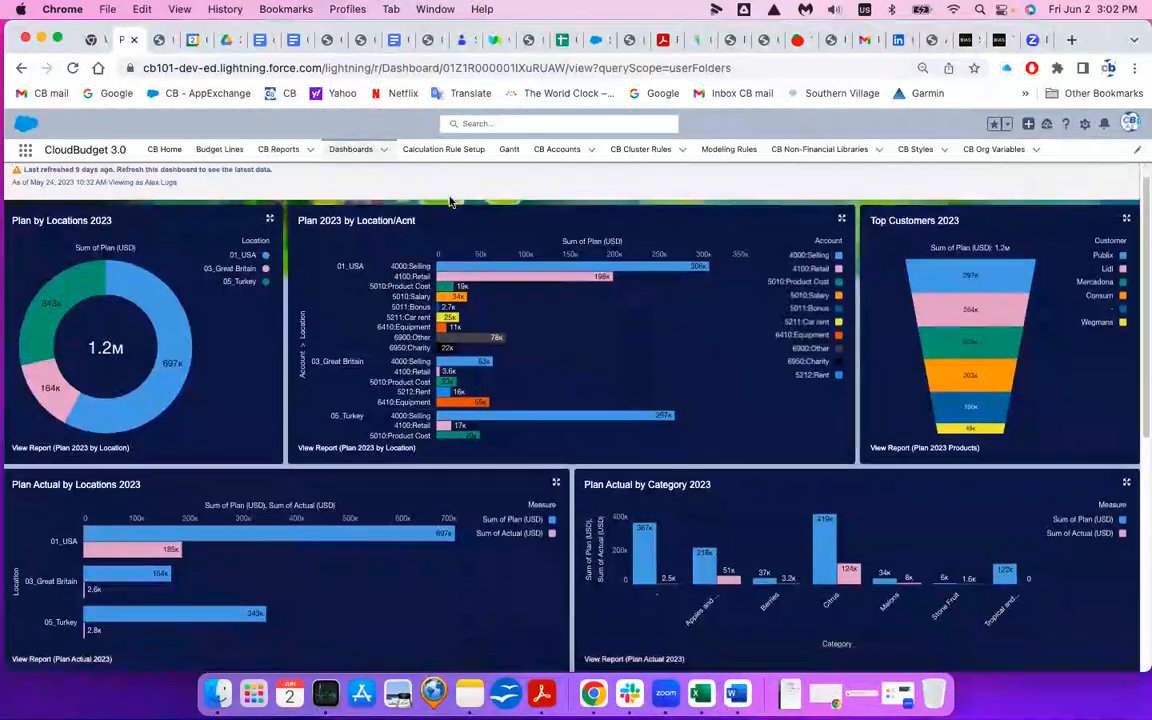
scroll(449, 202, down, 3)
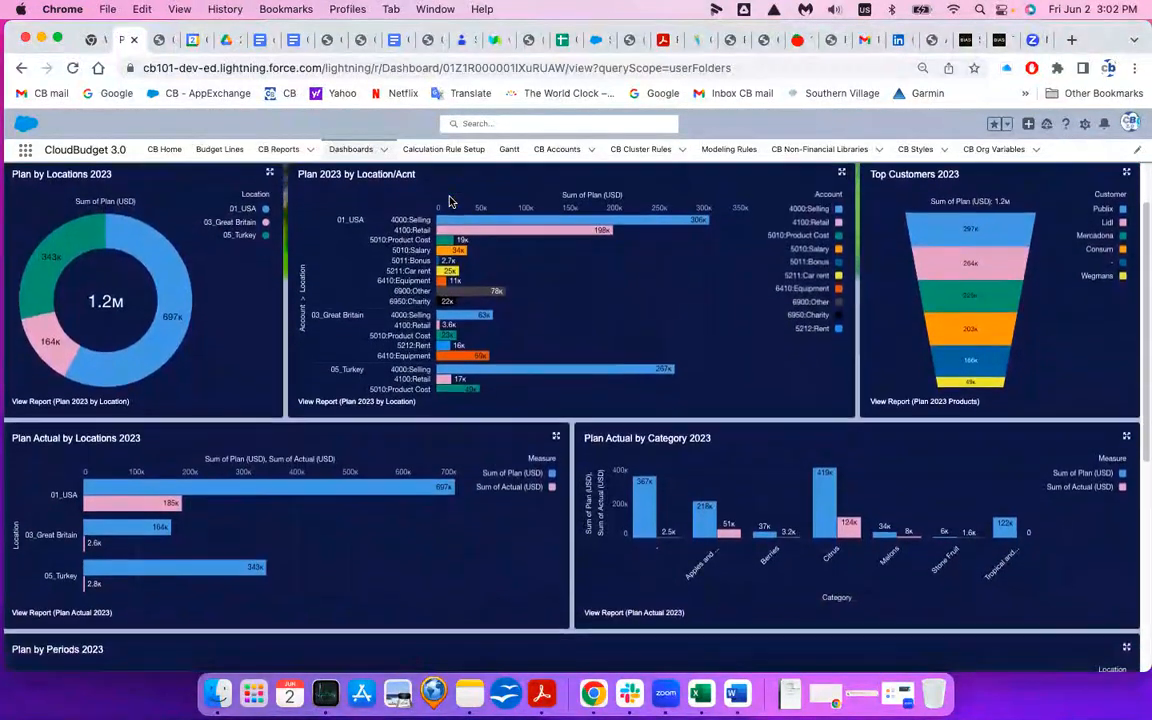
scroll(449, 202, down, 1)
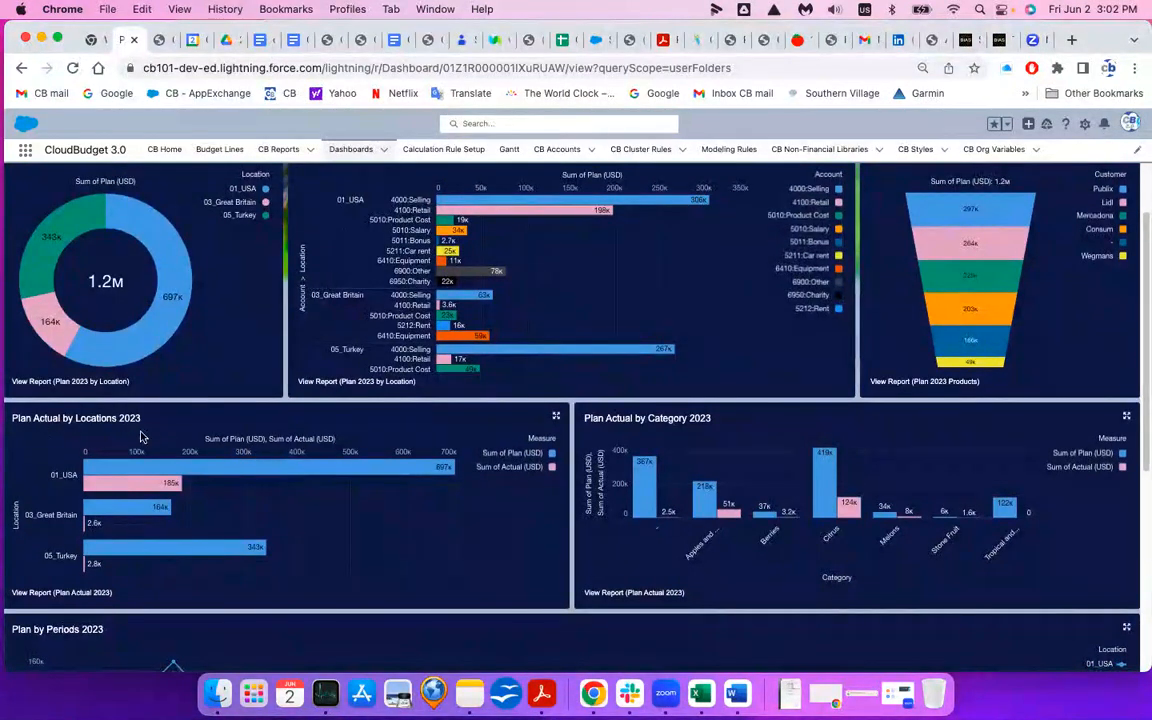
scroll(290, 485, down, 2)
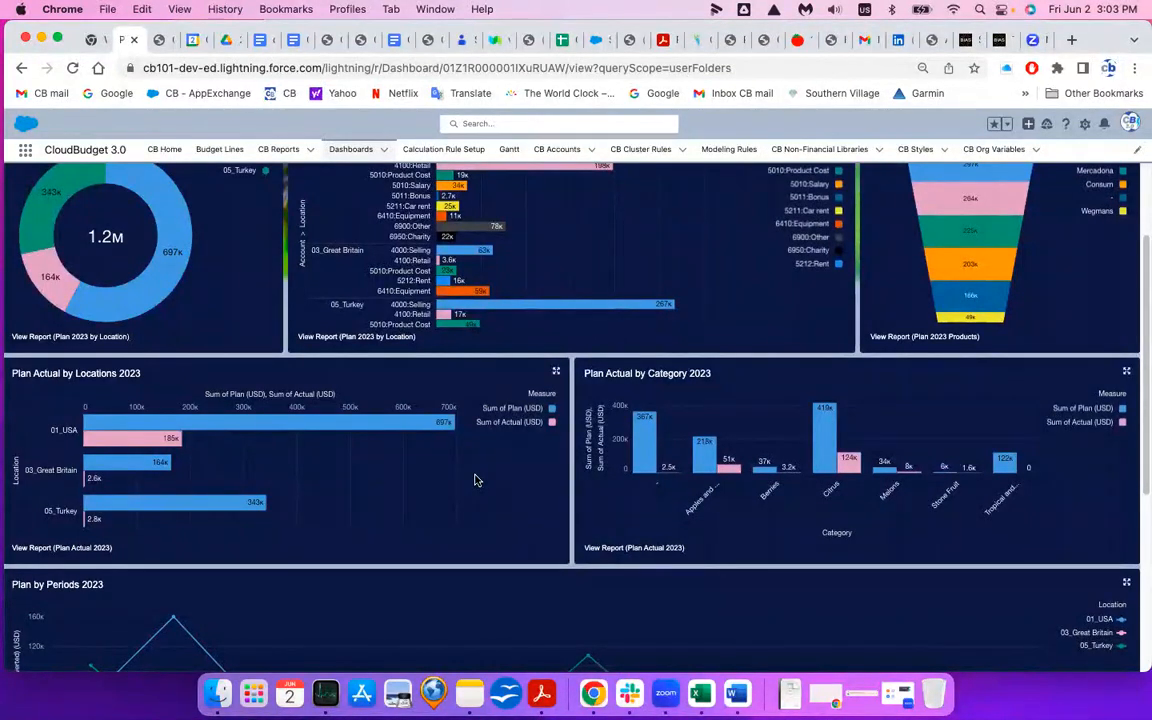
scroll(496, 483, up, 3)
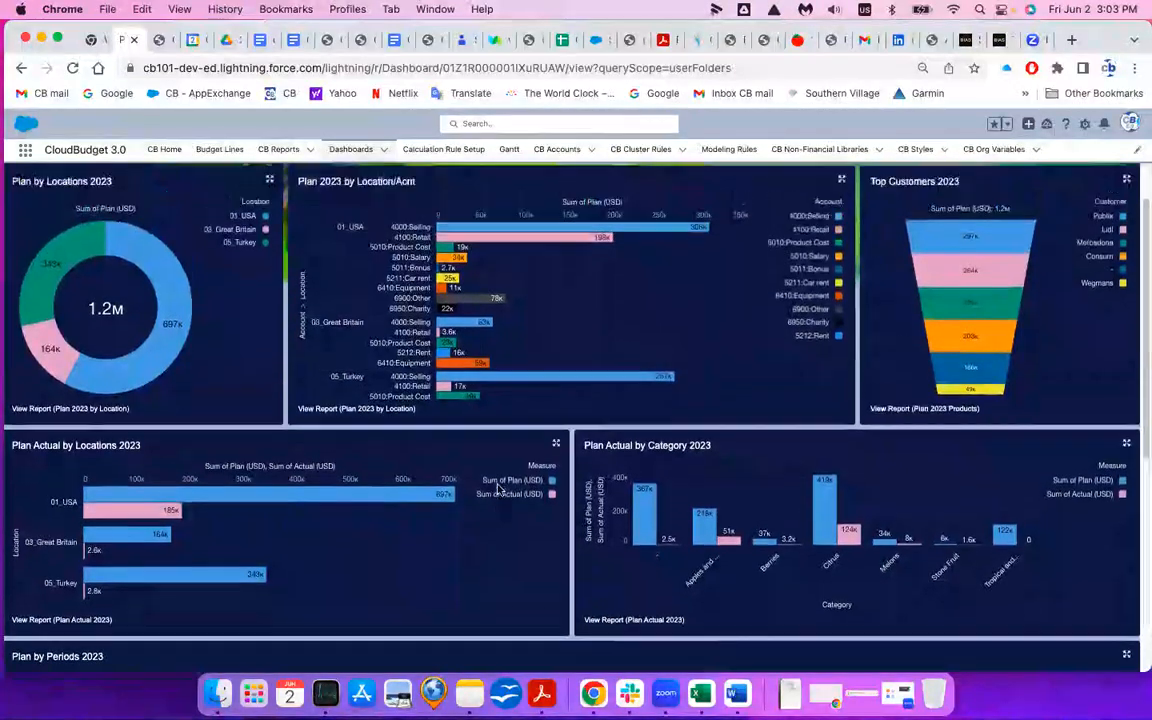